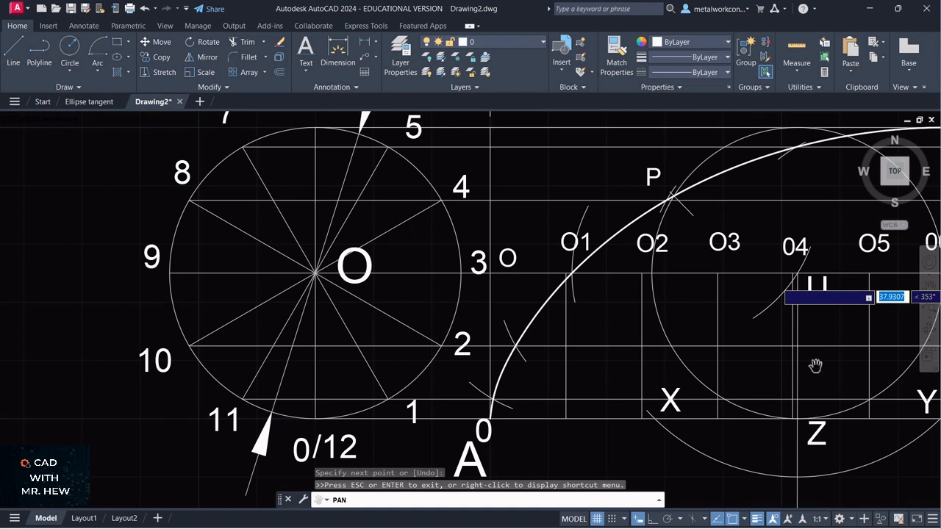
Complete the line from point P on the cycloid to point Z at the base of the rolling circle
key("Escape")
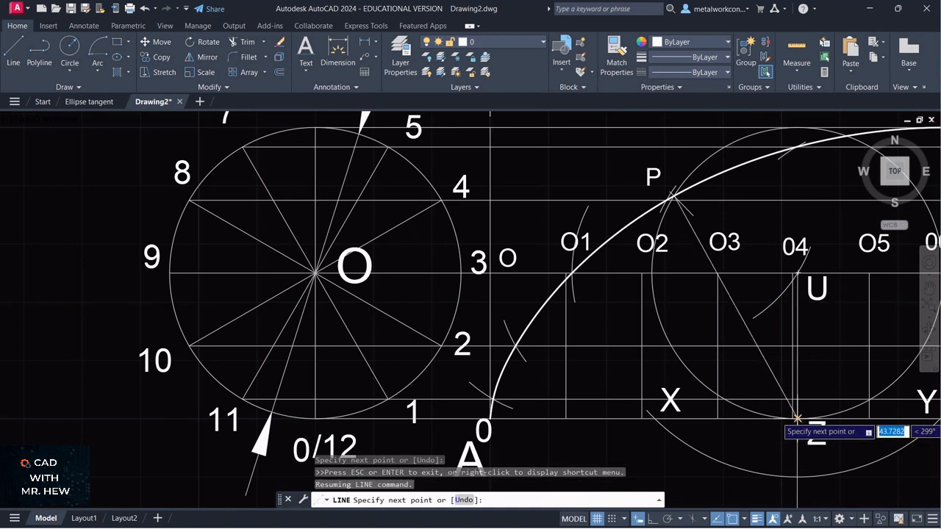
left_click(797, 418)
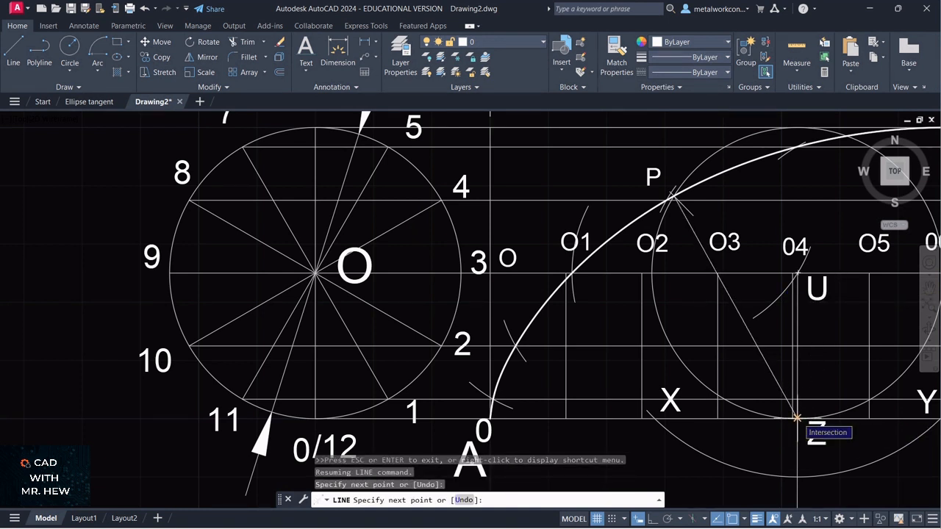
key("Return")
Assign the two horizontal dimensions above the cycloid, the 157 and the Diameter x one, to the dimension layer
scroll(799, 267, "down", 2)
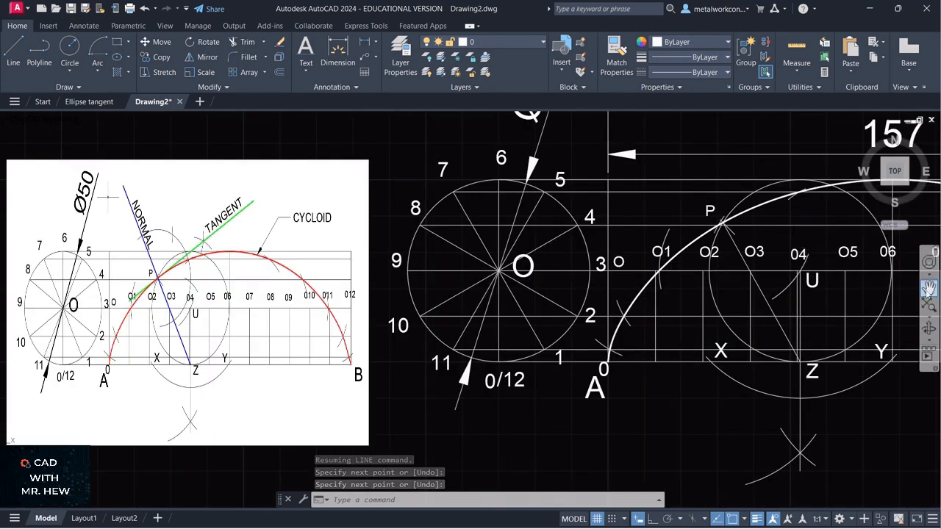
left_click(929, 286)
mouse_move(797, 272)
left_mouse_down()
mouse_move(727, 276)
mouse_move(784, 337)
mouse_move(778, 344)
left_mouse_up()
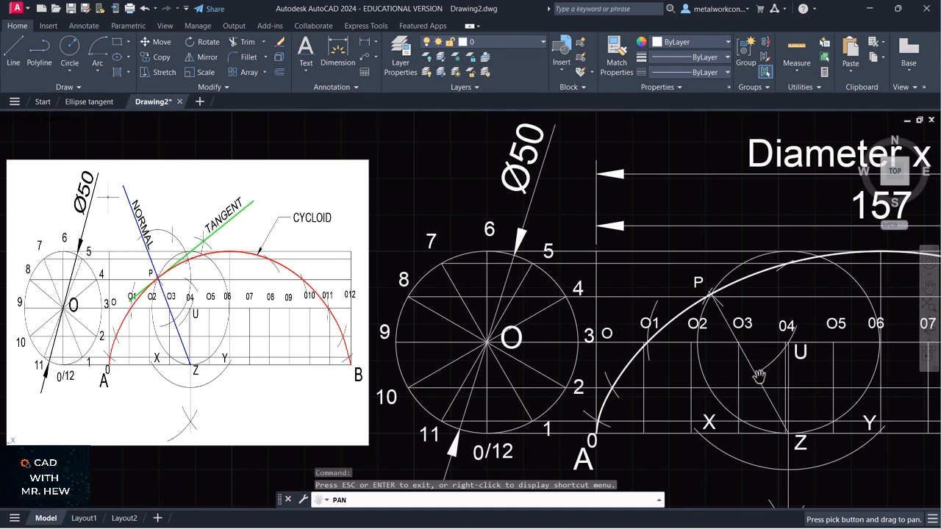
key("Escape")
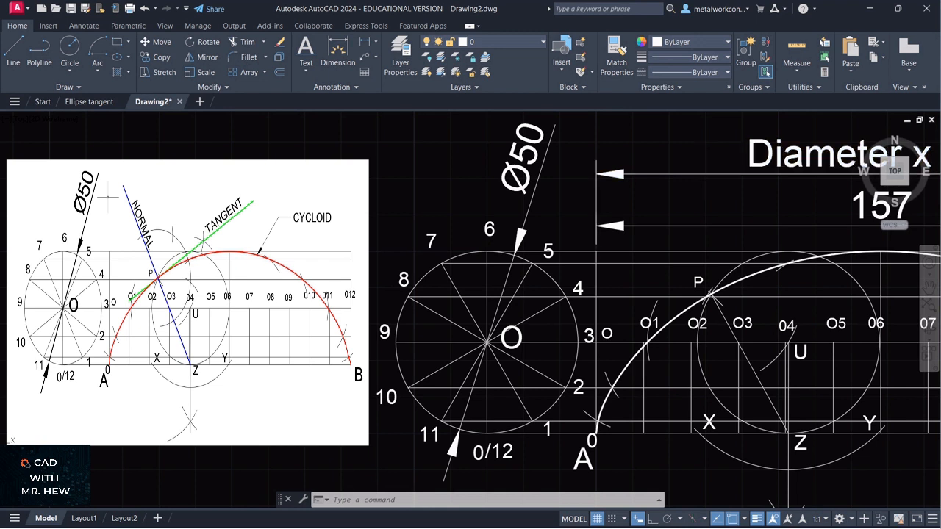
left_click(705, 175)
left_click(708, 226)
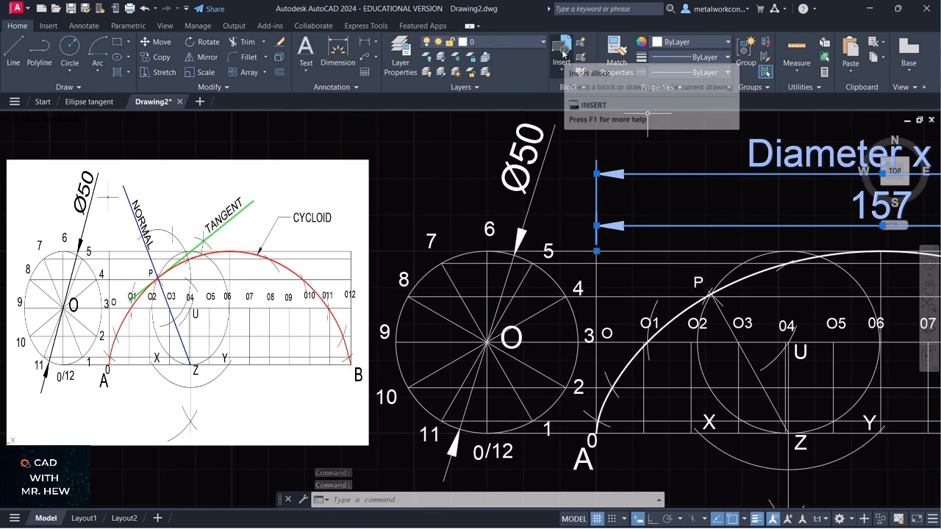
left_click(499, 42)
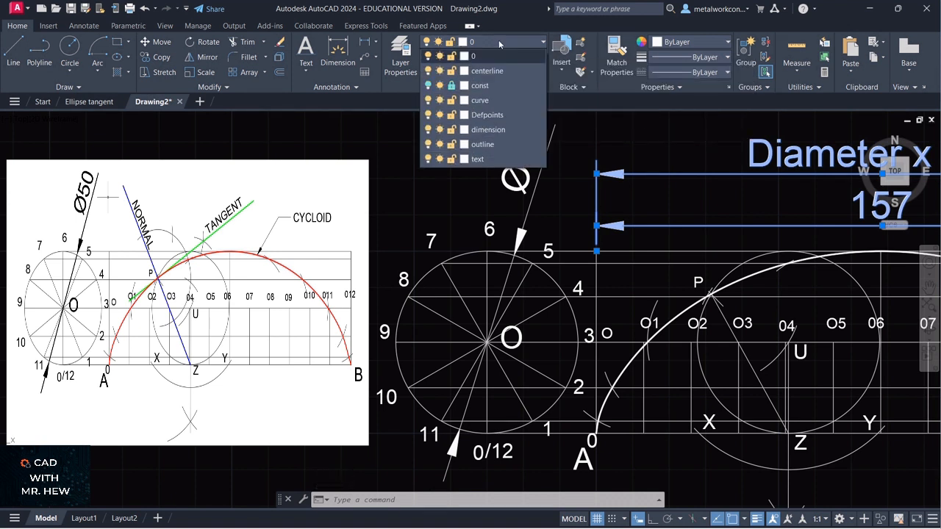
left_click(489, 129)
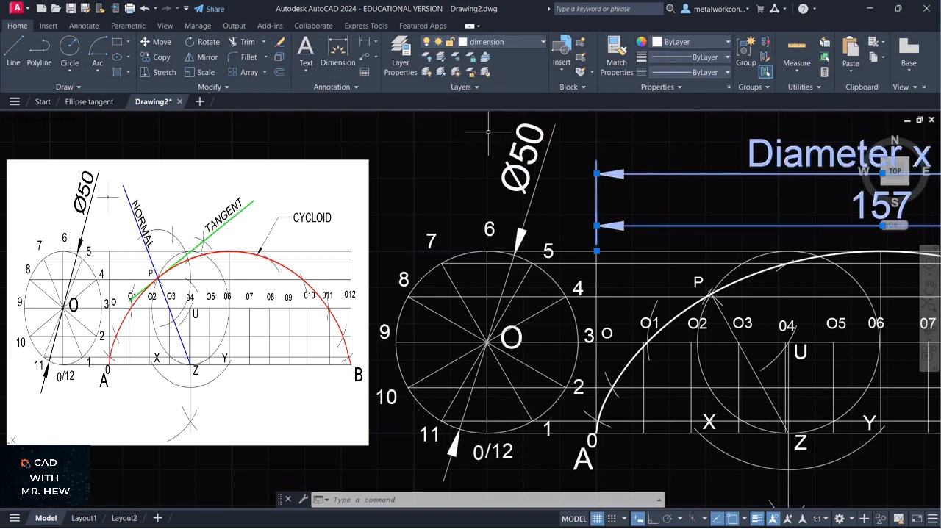
Lock the dimension layer and turn it off
left_click(489, 42)
left_click(451, 129)
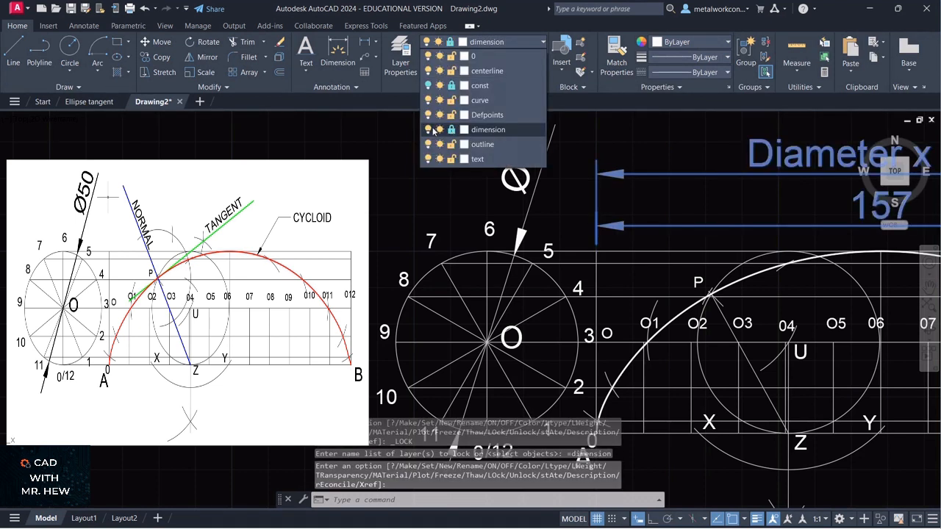
left_click(428, 129)
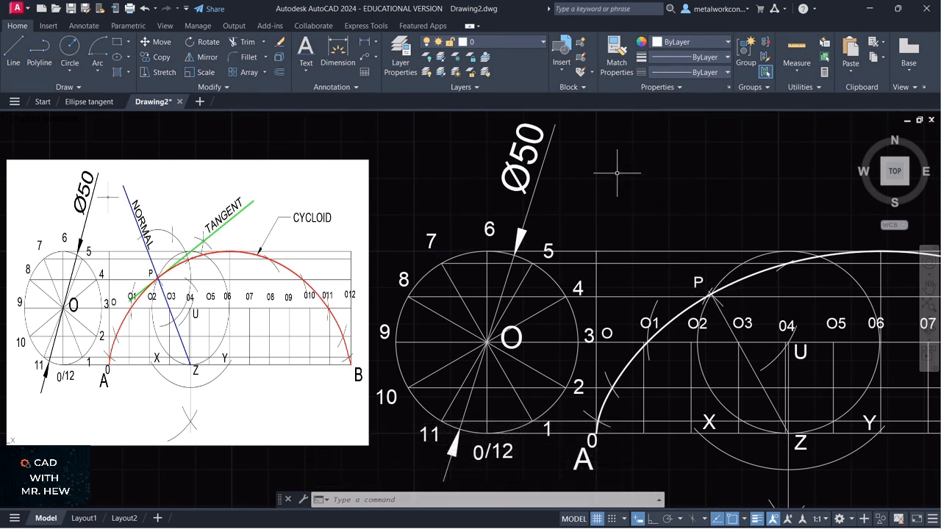
Draw a sloping boundary line above point P, between the Ø50 dimension and the space over the cycloid
left_click(13, 52)
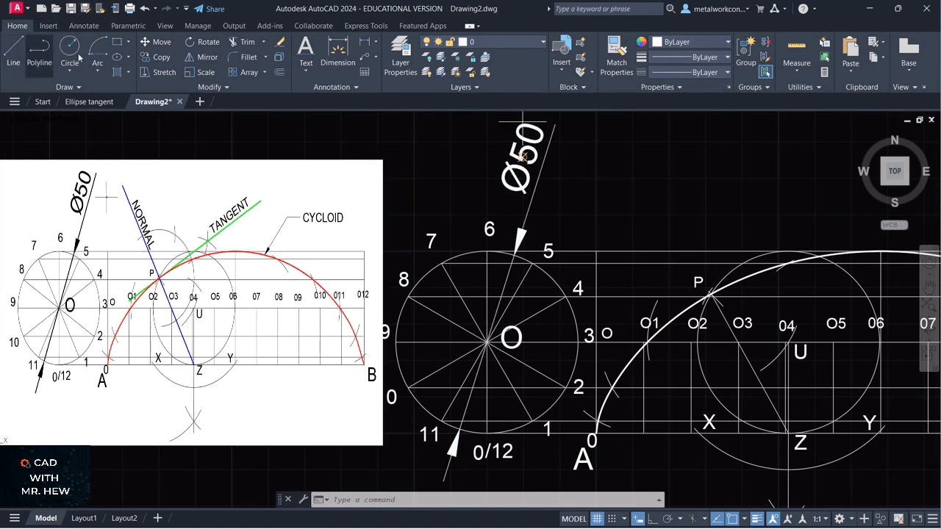
key("Escape")
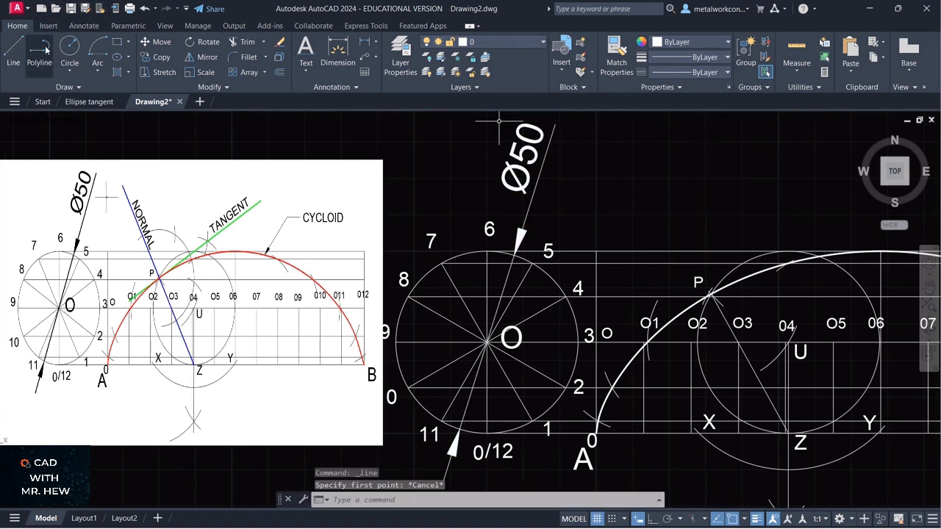
left_click(14, 53)
left_click(571, 165)
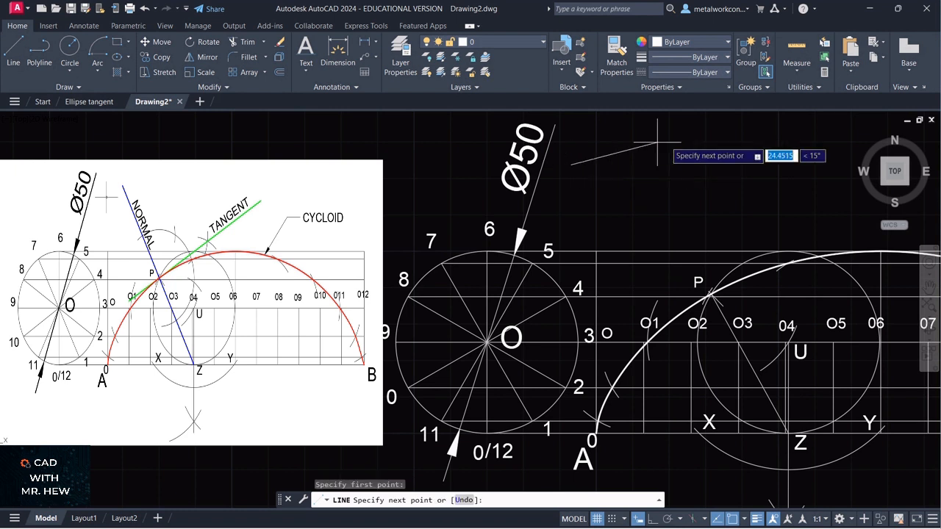
left_click(684, 127)
key("Escape")
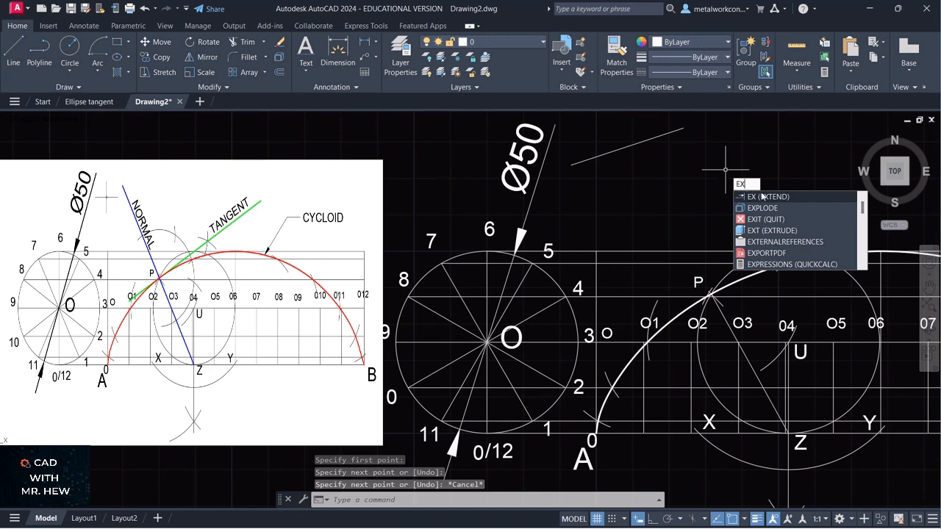
Extend line ZP beyond P up to the sloping boundary line, and delete that boundary line
left_click(766, 197)
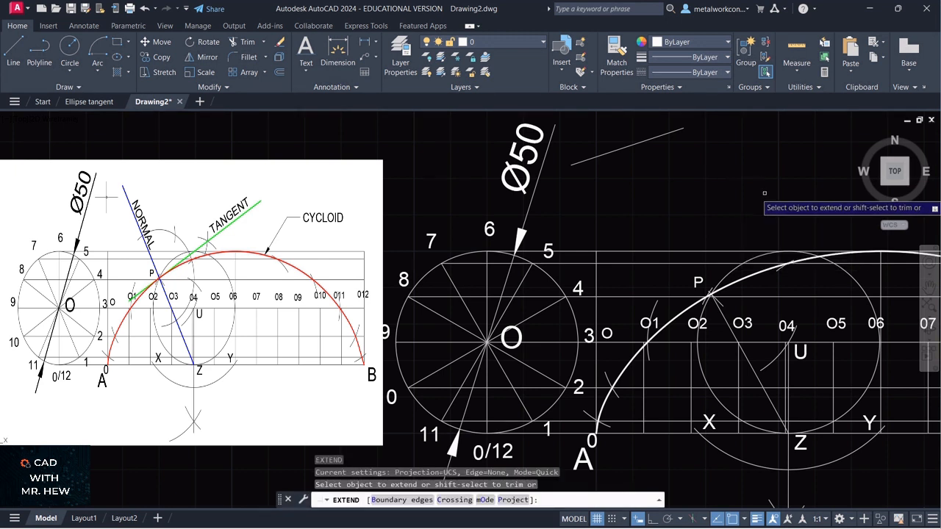
left_click(721, 311)
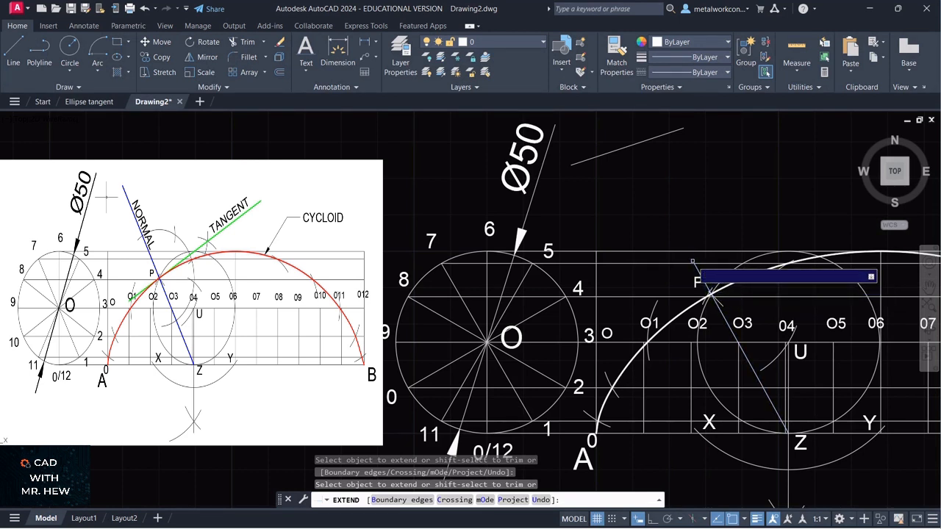
left_click(693, 261)
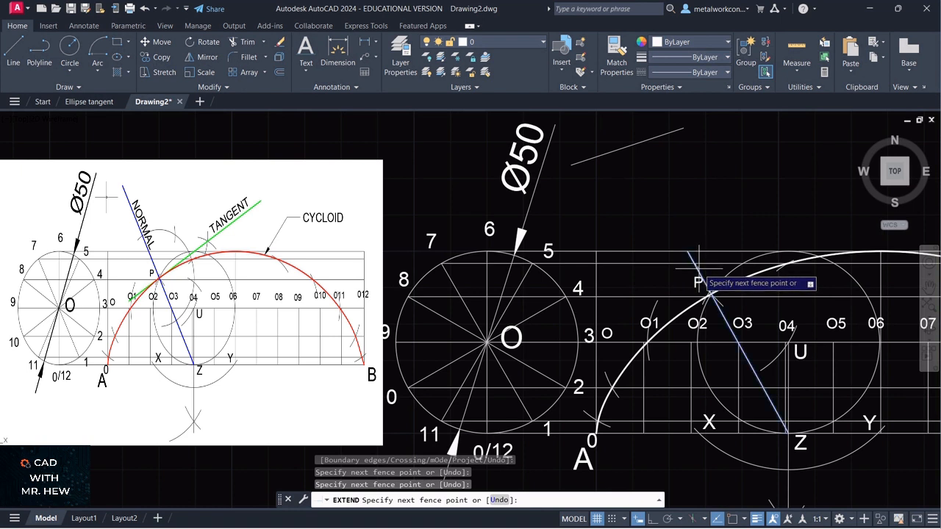
left_click(699, 269)
left_click(710, 290)
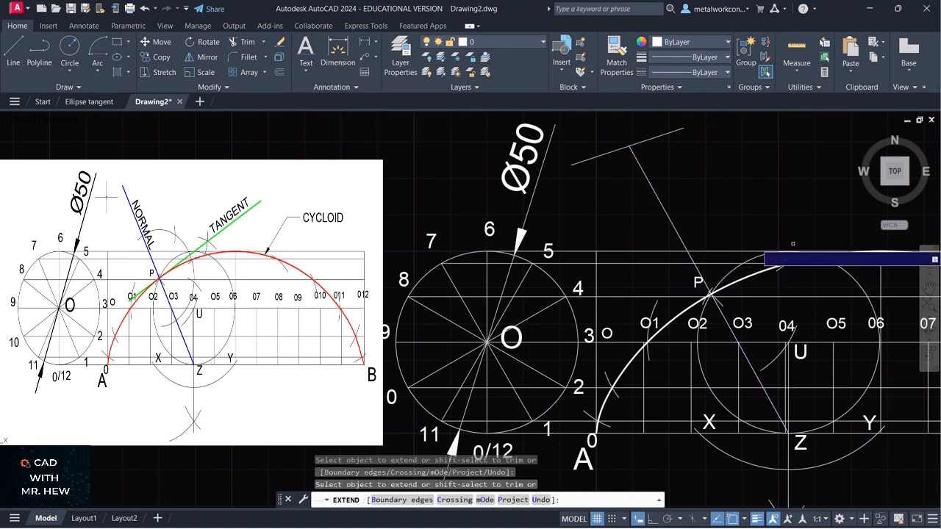
key("Return")
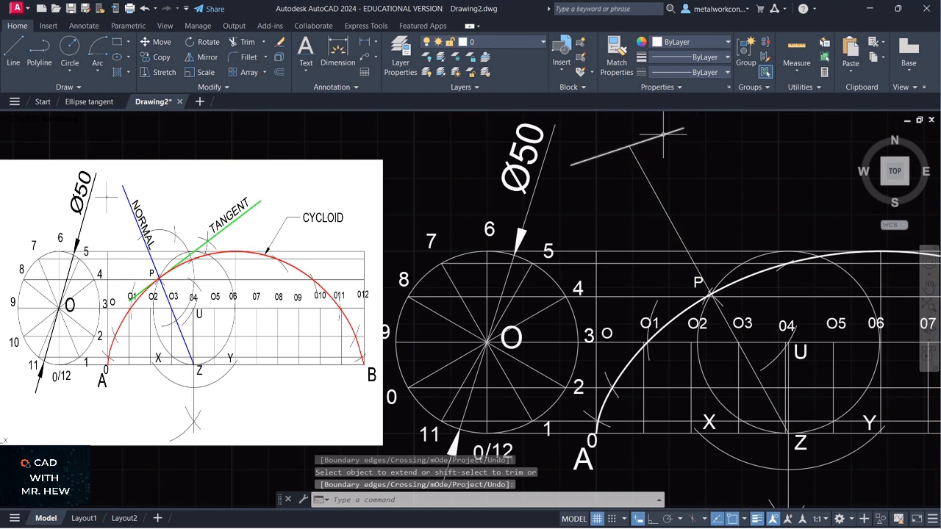
key("Delete")
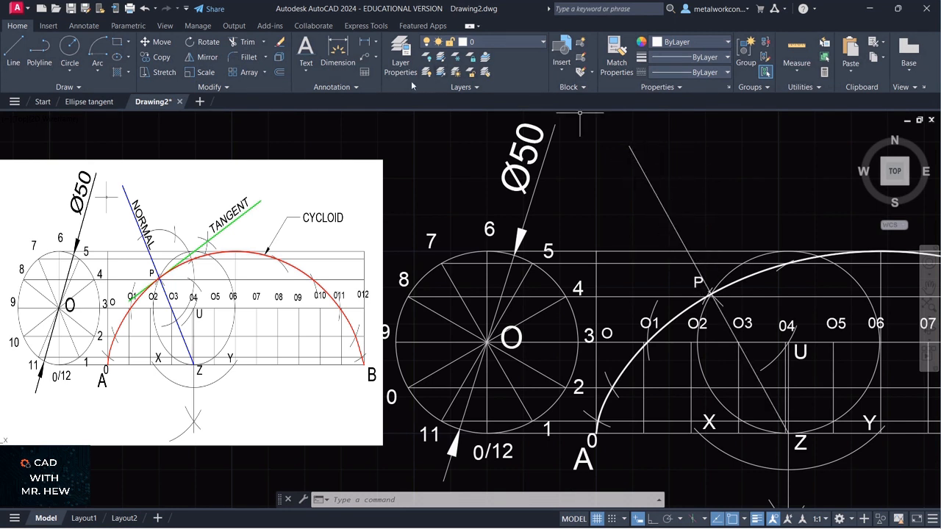
With object snap off, add single-line text NORMAL at the extended line's upper end, height 4, rotation 120°
left_click(306, 71)
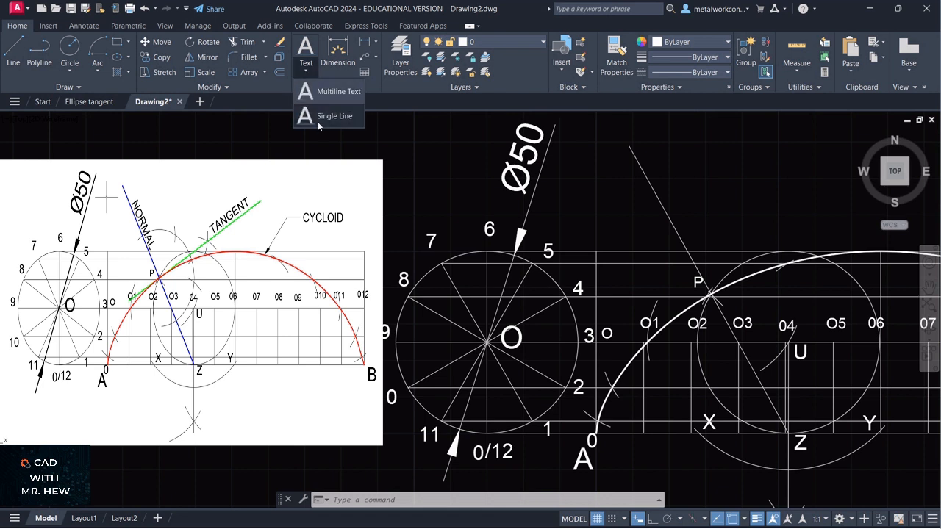
left_click(331, 117)
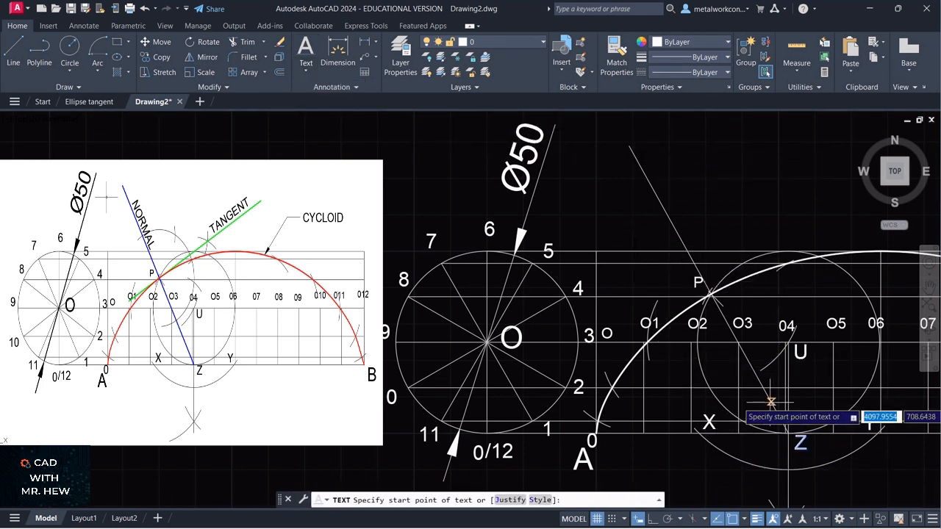
left_click(733, 522)
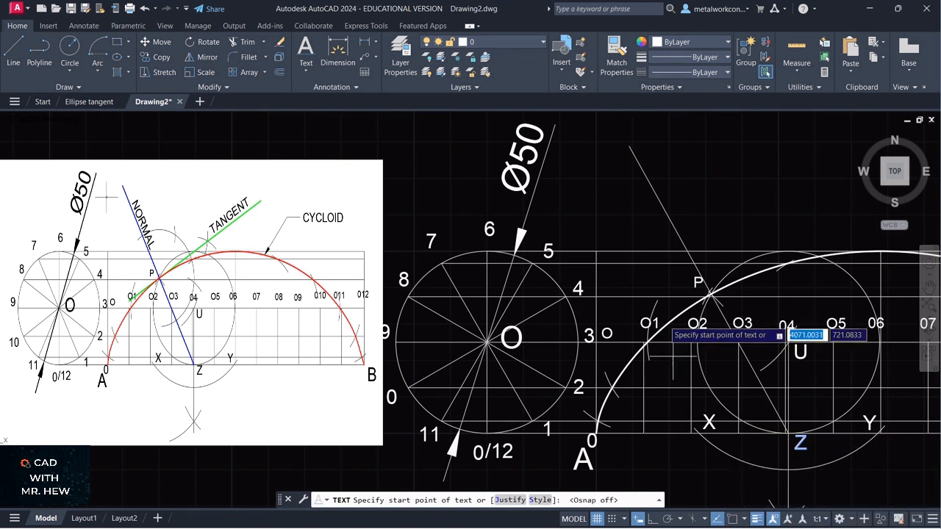
left_click(635, 149)
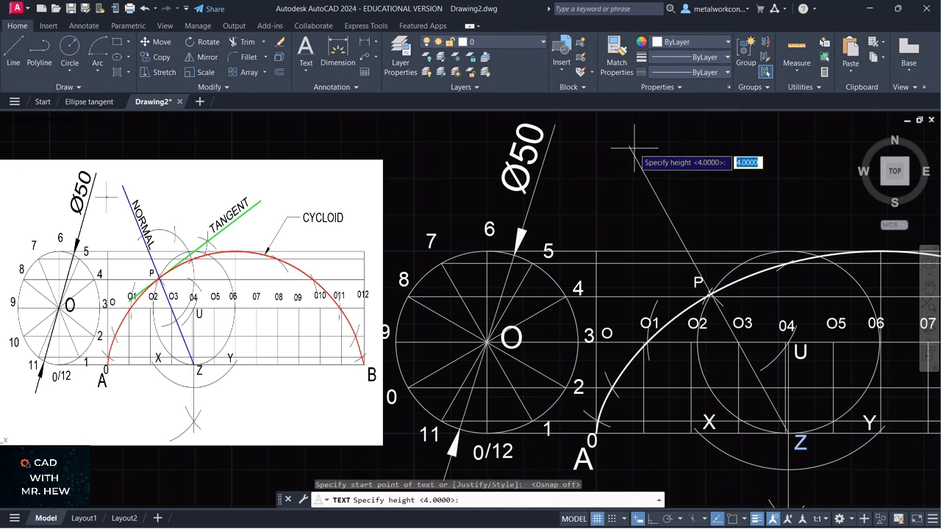
key("Return")
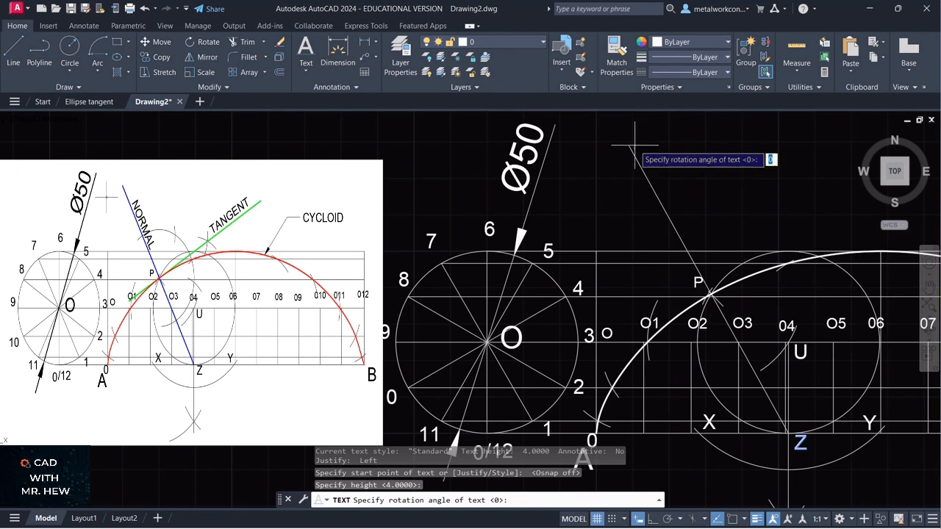
type("12")
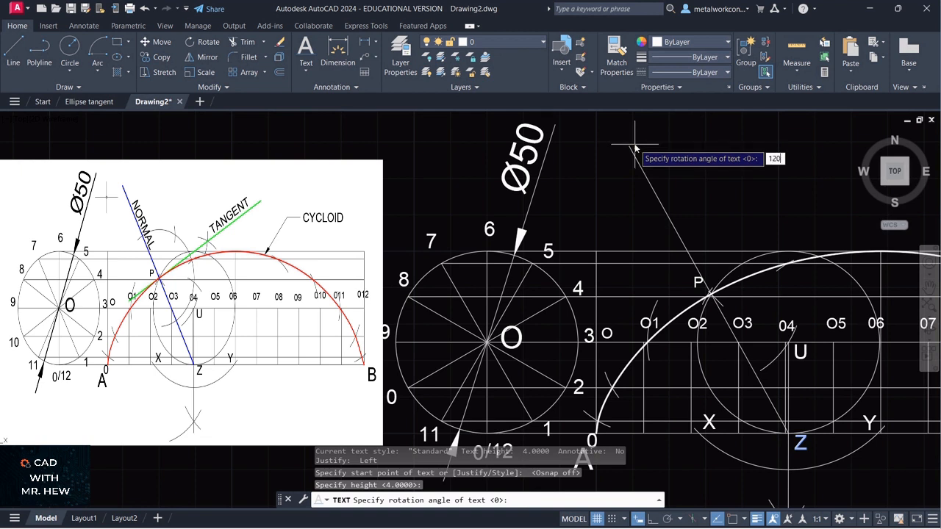
key("Return")
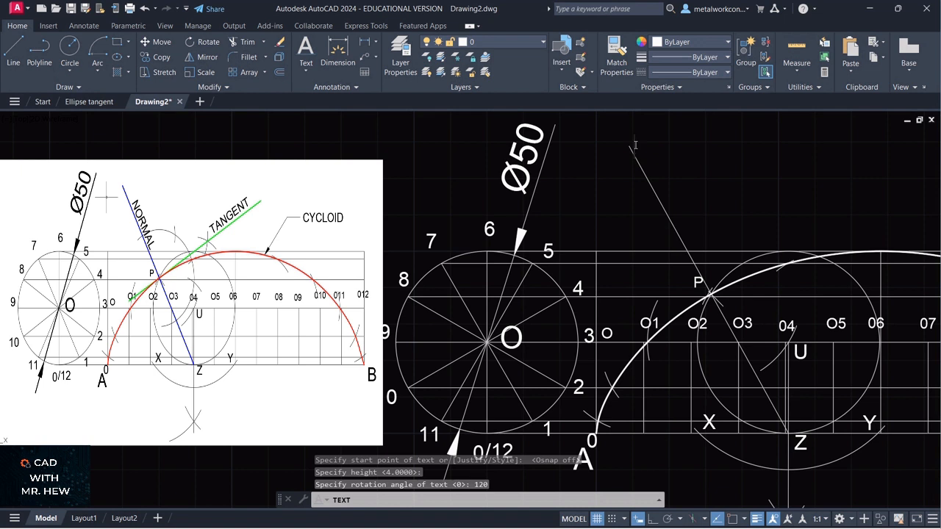
type("NORMAL")
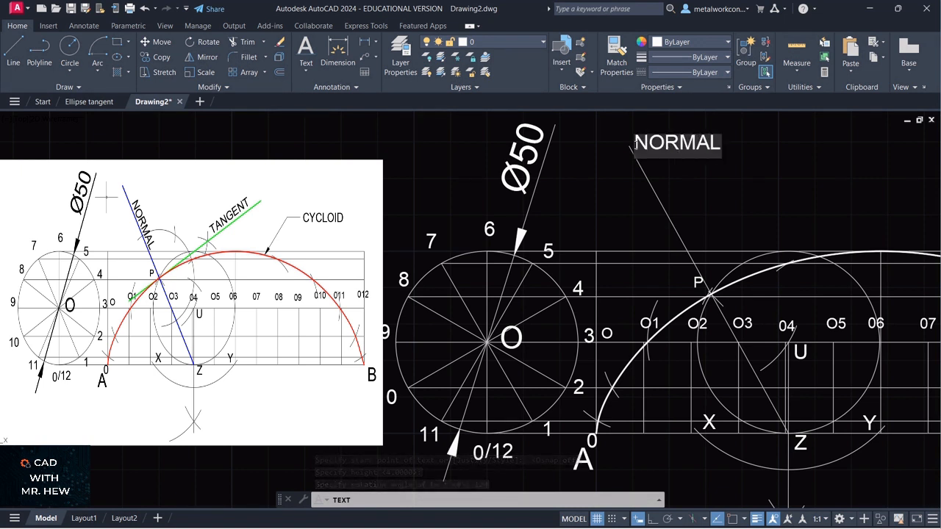
key("Return")
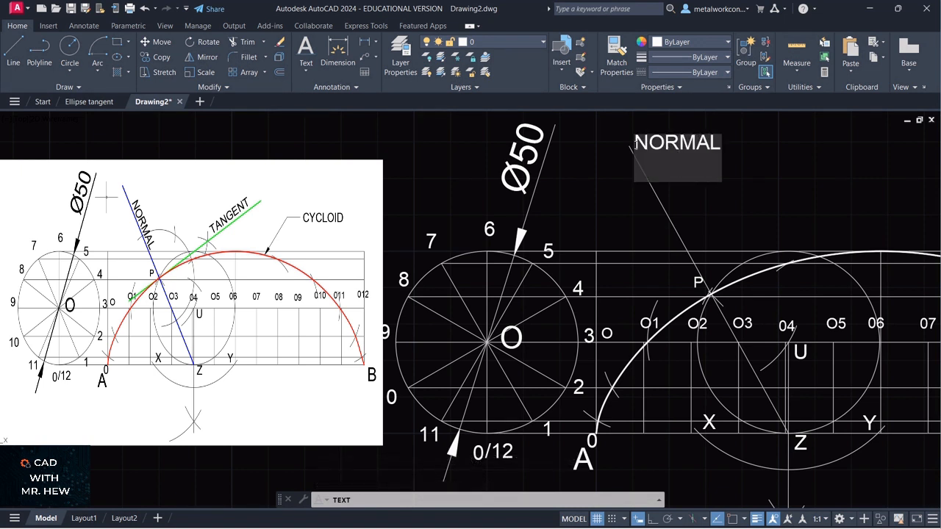
key("Return")
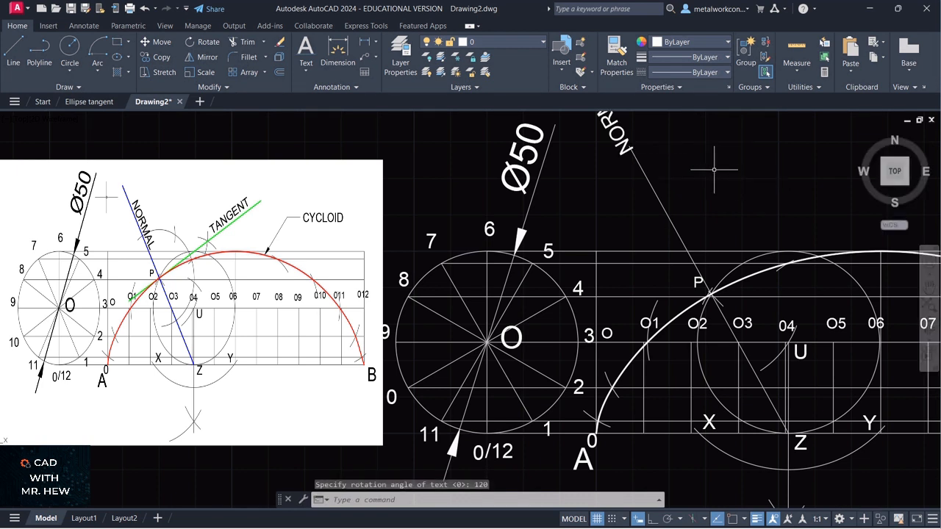
Move the NORMAL label down alongside the extended line through P, on its left side
left_click(156, 42)
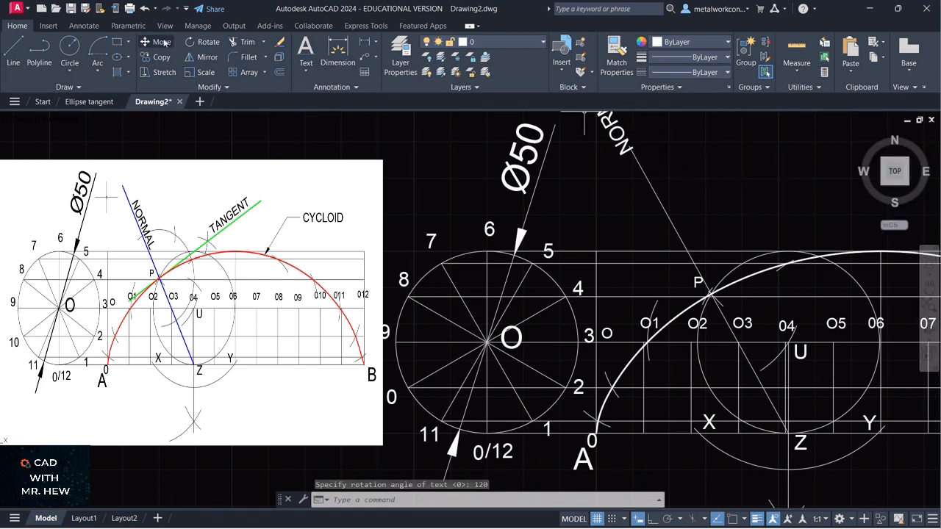
left_click(604, 130)
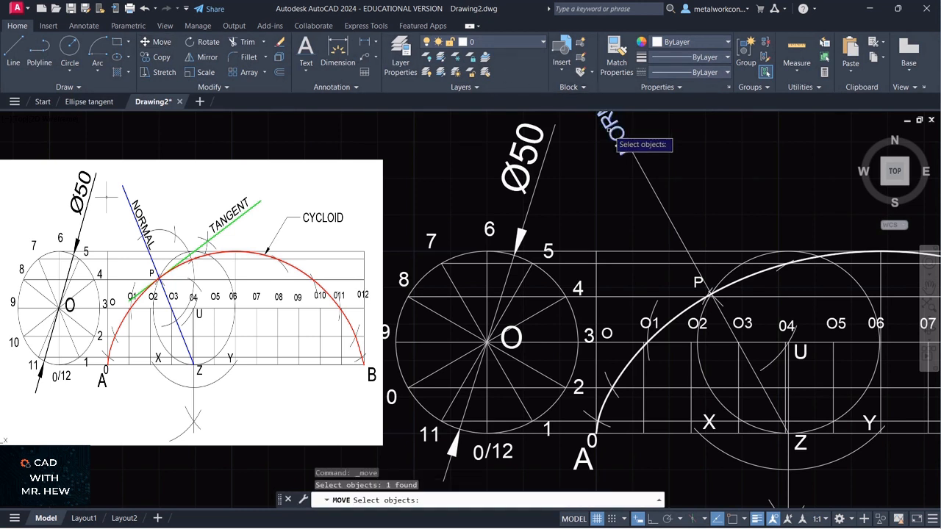
key("Return")
left_click(599, 130)
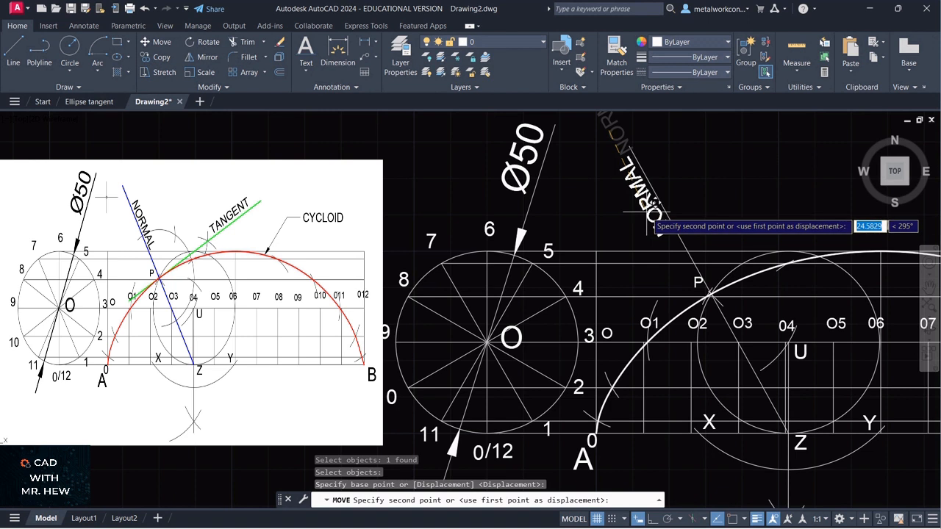
left_click(638, 234)
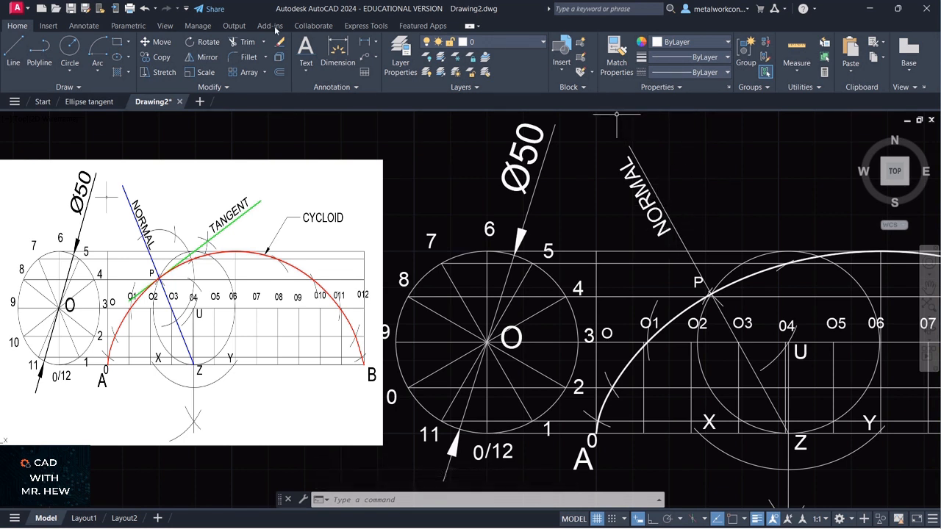
Rotate the NORMAL label half a turn about a point near its middle so it reads downward along the line
left_click(206, 44)
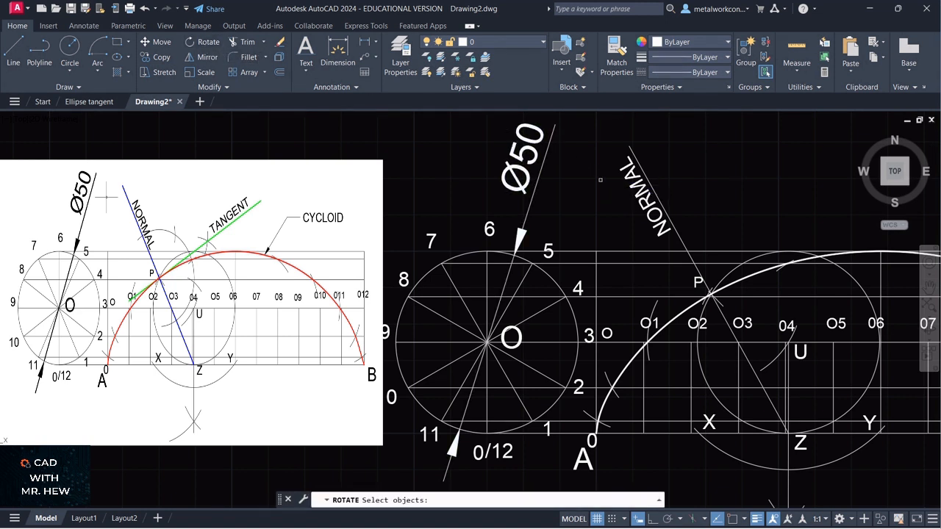
left_click(647, 199)
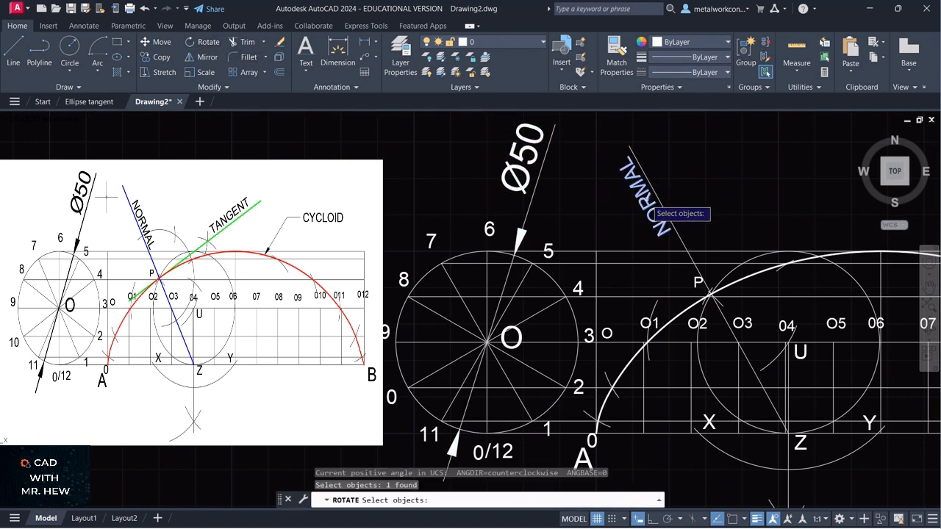
key("Return")
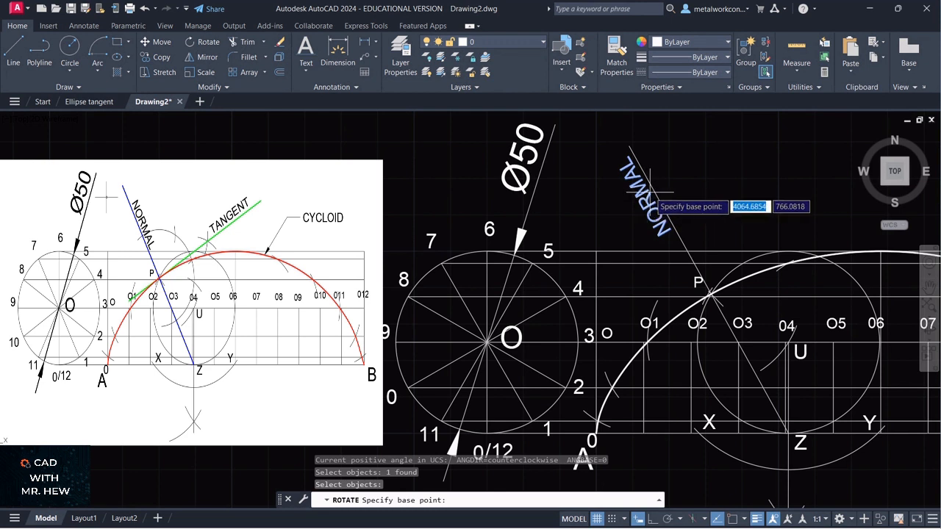
left_click(648, 192)
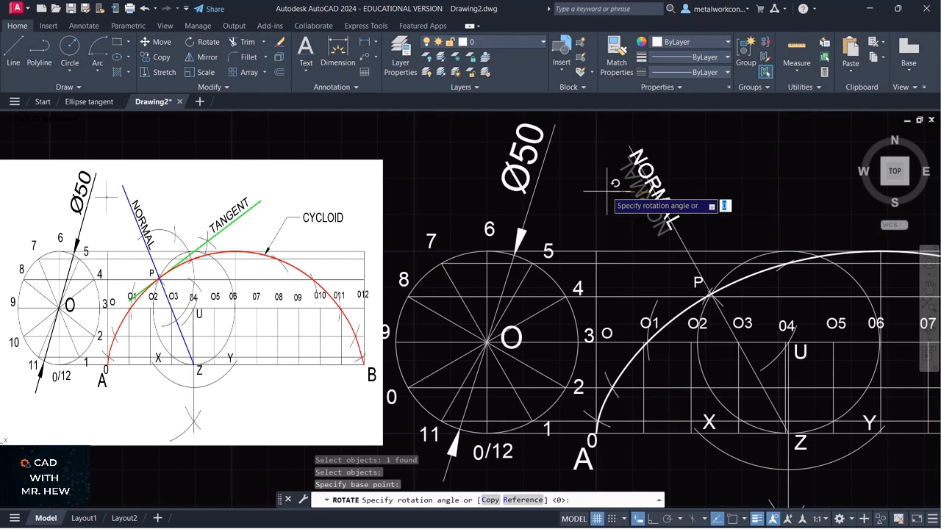
left_click(606, 190)
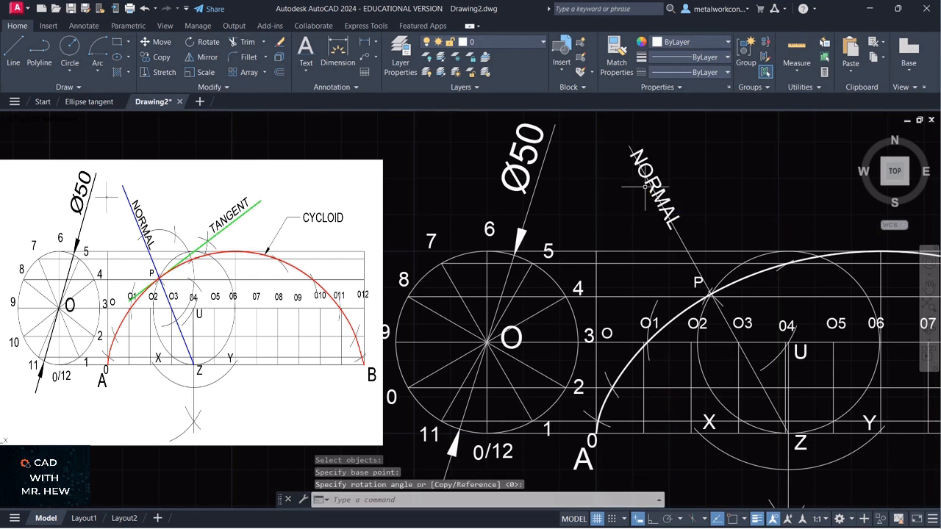
Move the NORMAL label slightly to the right, clear of the extended line through P
left_click(159, 47)
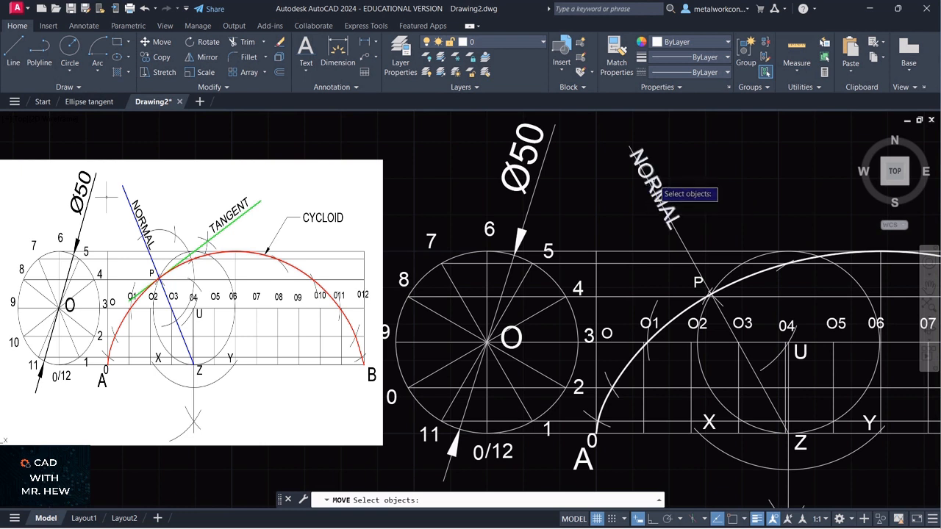
left_click(658, 173)
key("Return")
left_click(664, 169)
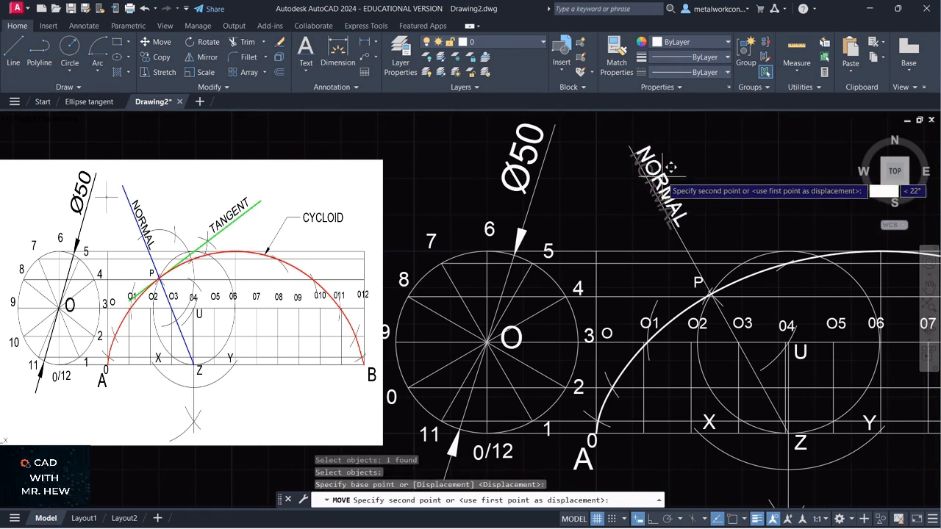
left_click(671, 169)
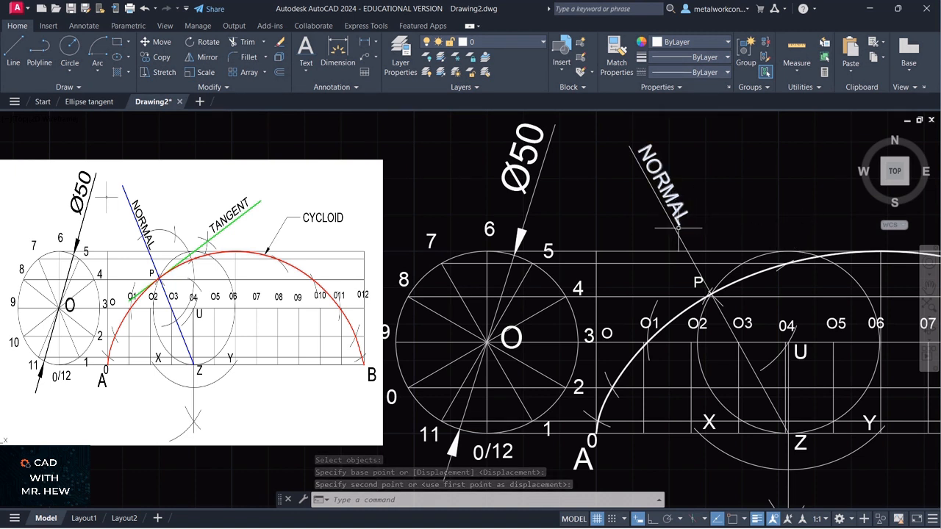
Move the NORMAL label down along the line, closer to point P
left_click(157, 42)
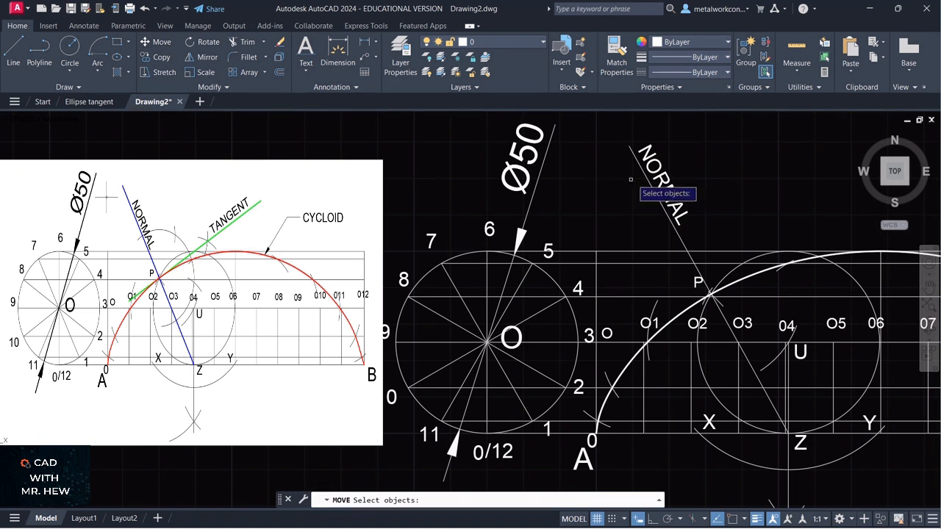
left_click(656, 180)
key("Return")
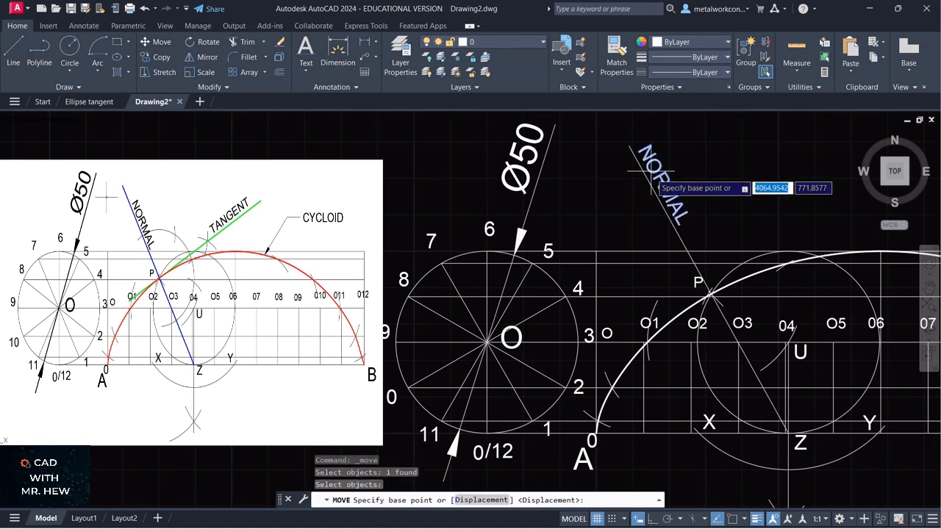
left_click(656, 183)
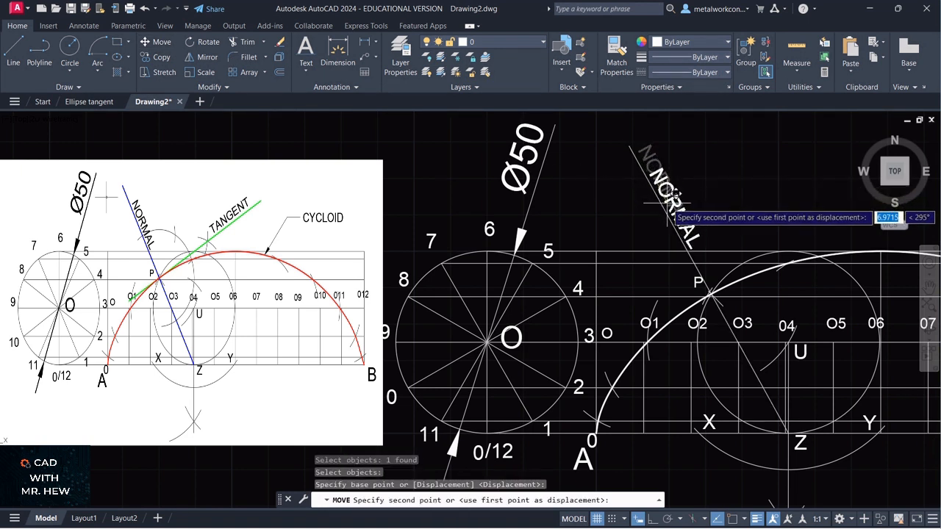
left_click(656, 200)
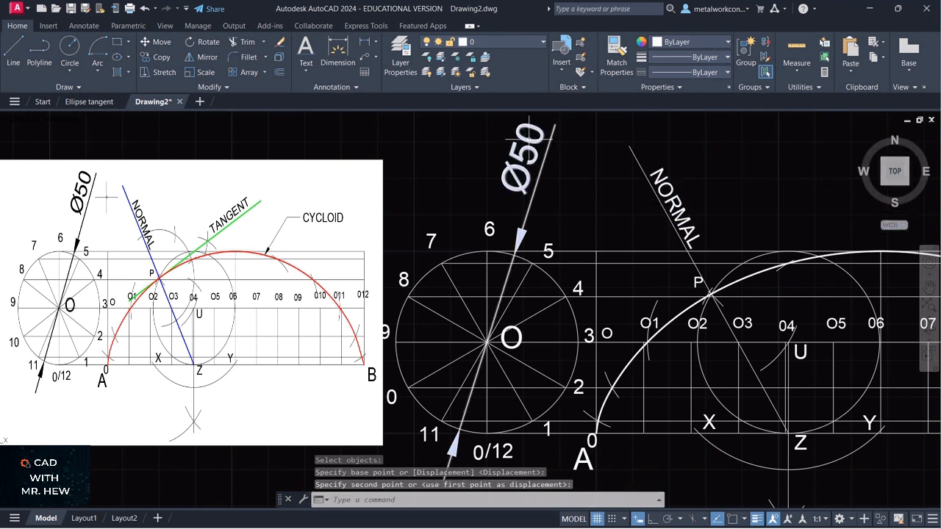
Swing the Ø50 dimension clockwise around the generating circle so its upper arrow points at division 5
left_click(546, 153)
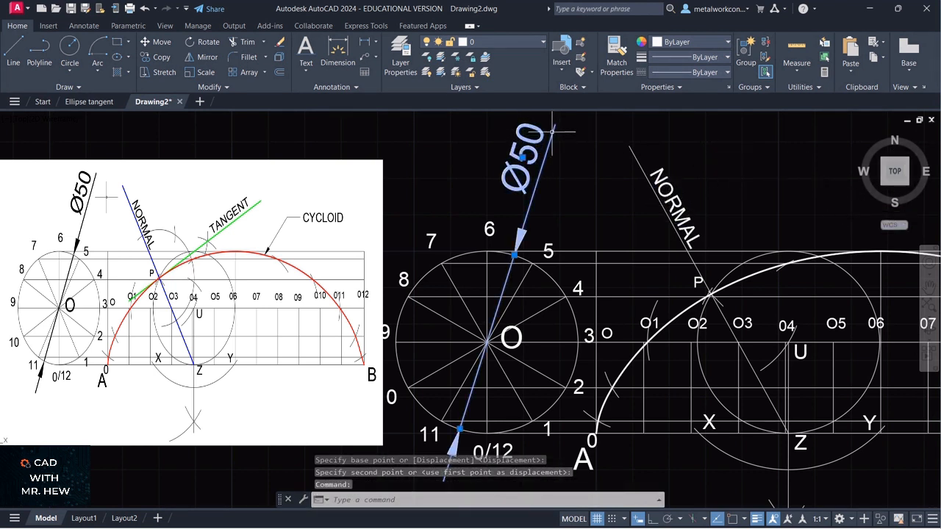
left_click(522, 156)
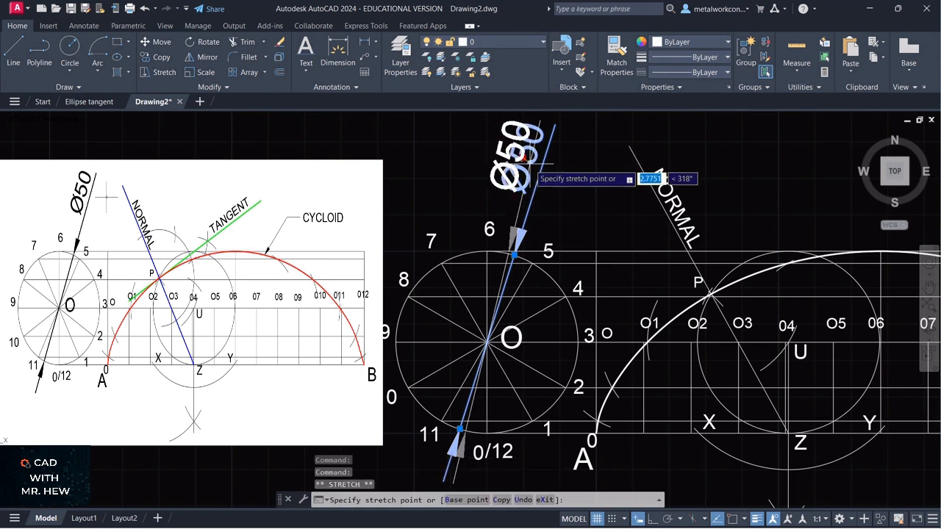
left_click(569, 210)
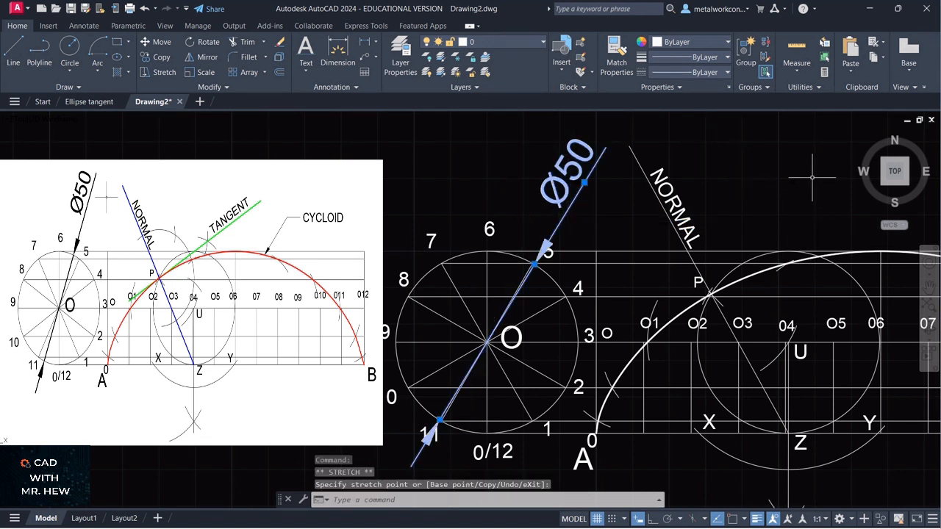
Assign the Ø50 dimension and the normal line through P and Z to the outline layer
left_click(641, 167)
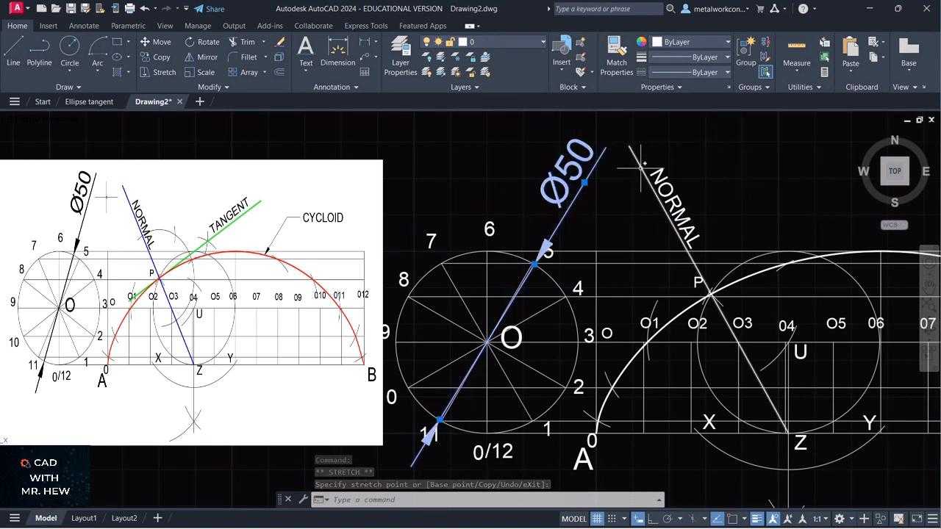
left_click(503, 40)
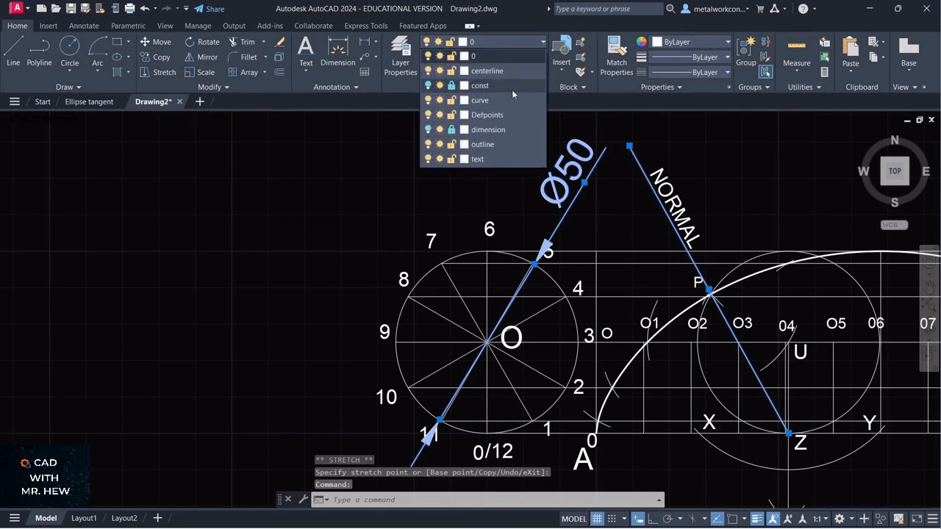
left_click(501, 144)
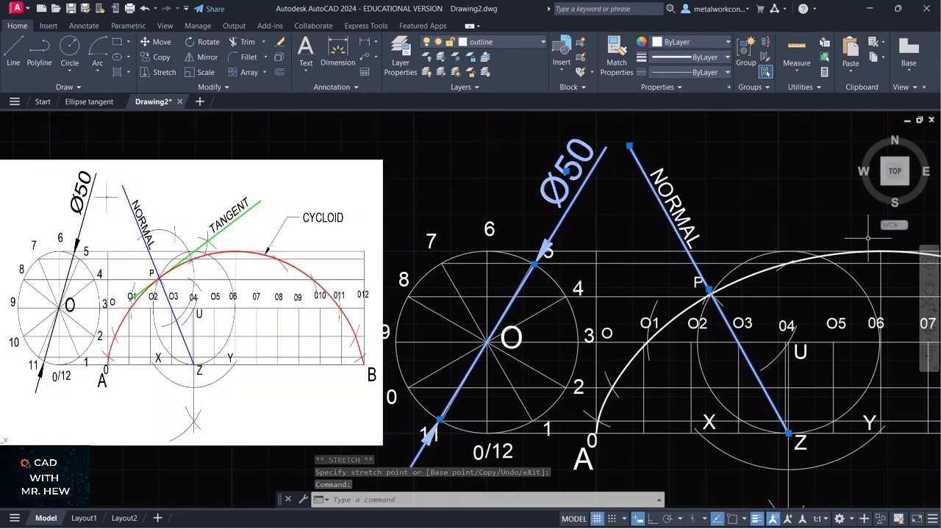
key("Escape")
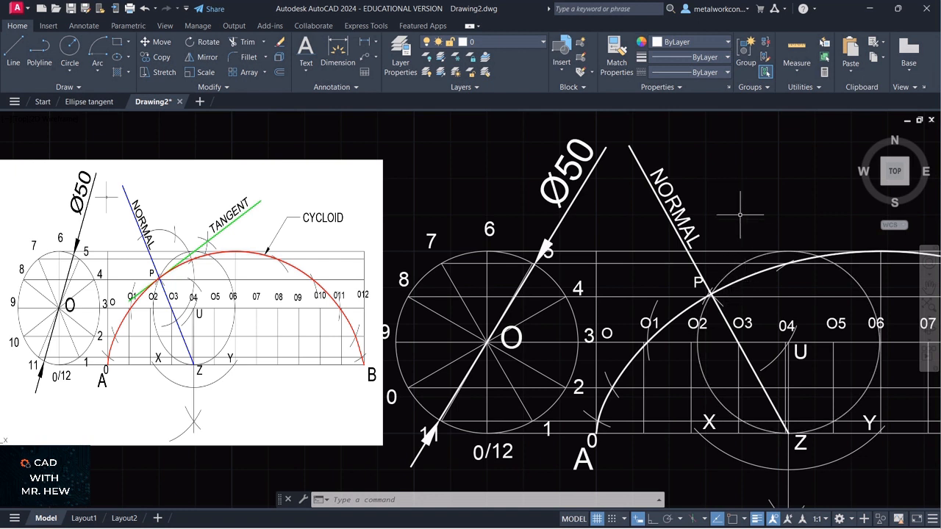
Move the P label slightly down and to the left, away from the normal line
left_click(160, 44)
left_click(697, 282)
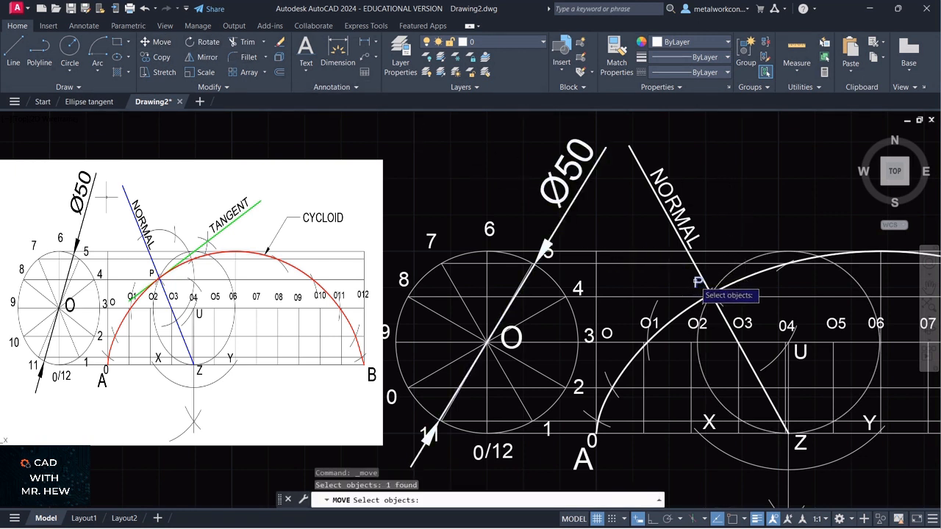
key("Return")
left_click(696, 284)
left_click(693, 288)
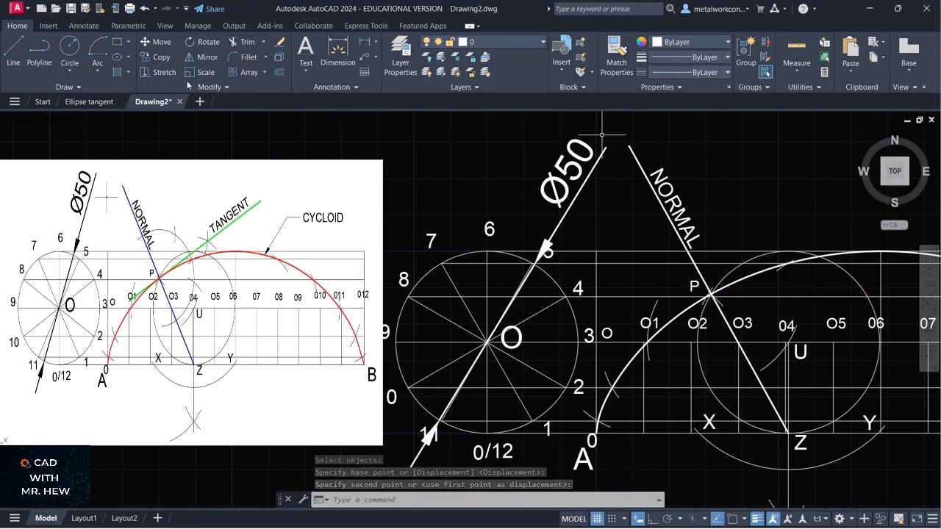
With object snap on, draw a center-start-end arc of radius 20 about point P, crossing the normal line both below and above P
left_click(97, 73)
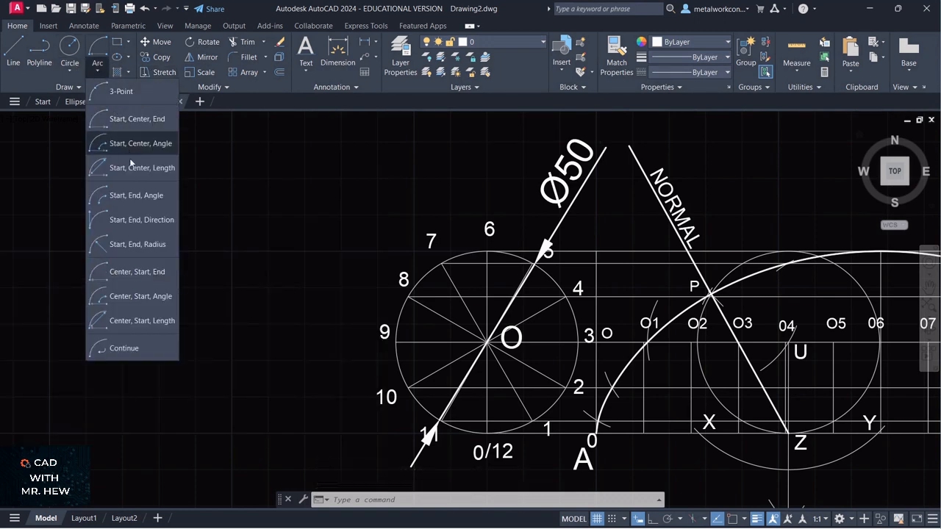
left_click(142, 273)
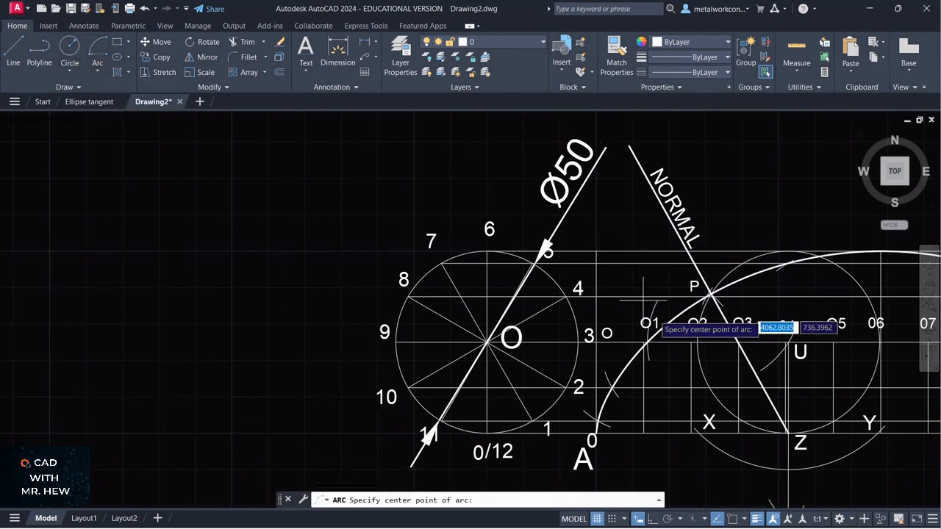
scroll(717, 280, "up", 2)
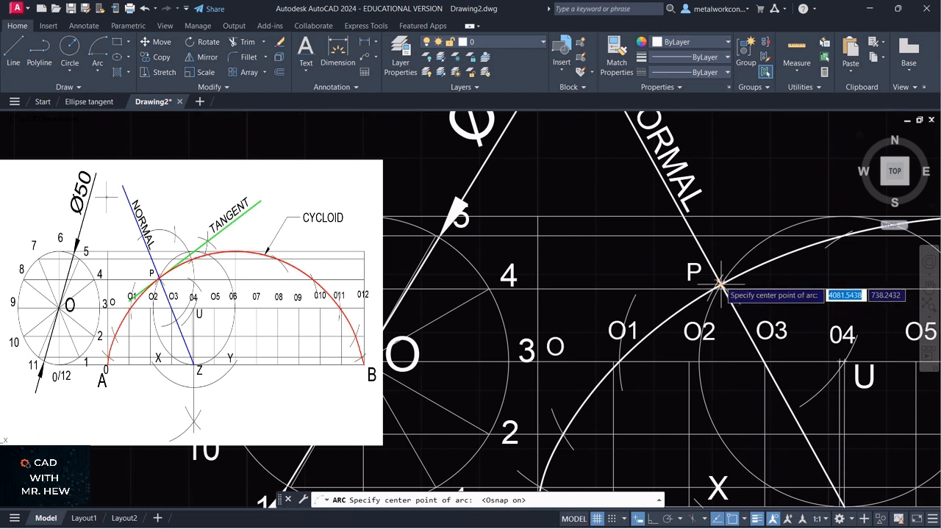
left_click(719, 283)
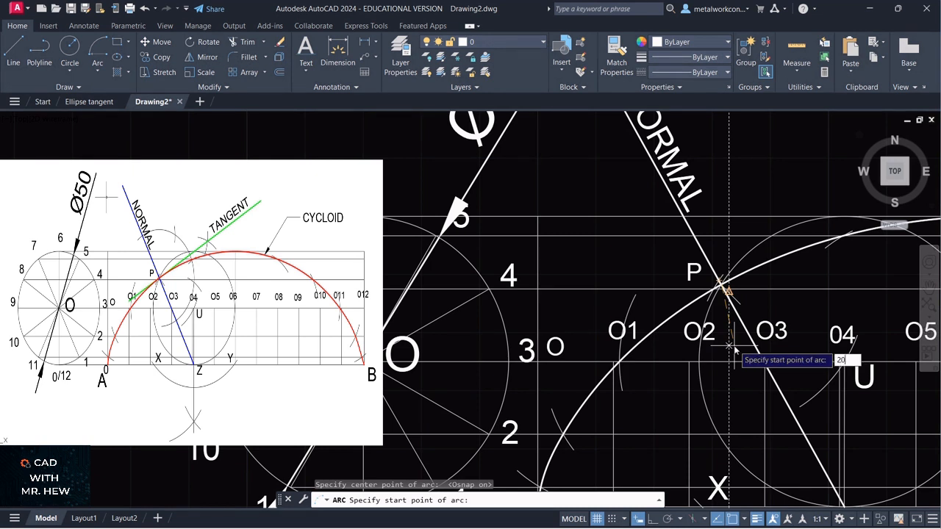
type("20")
key("Return")
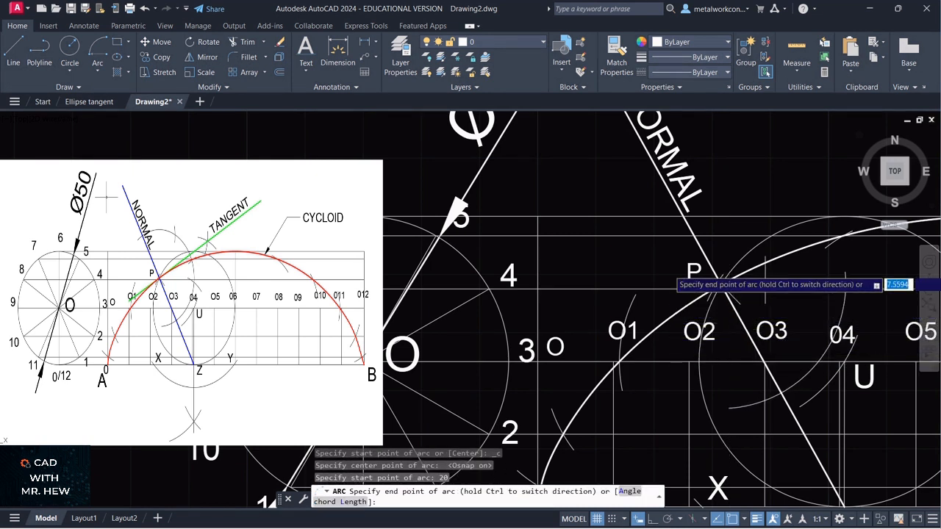
left_click(659, 210)
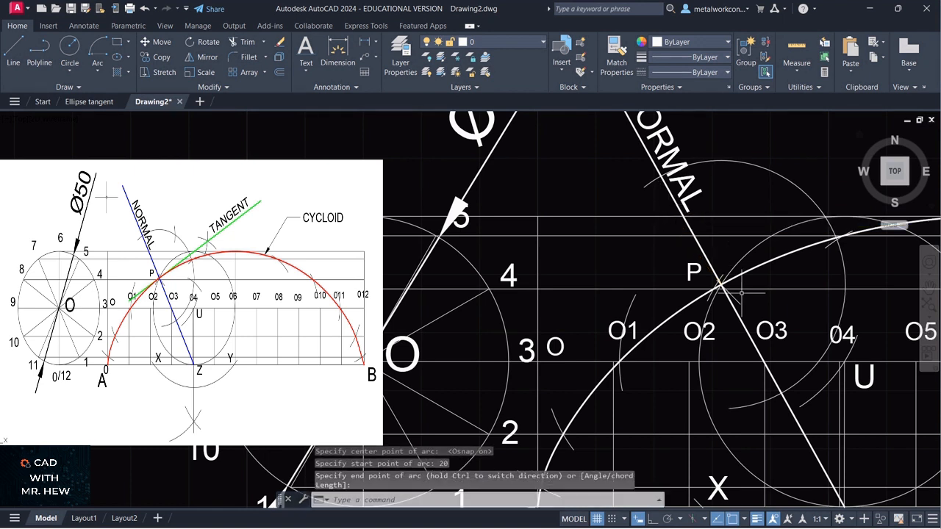
left_click(803, 380)
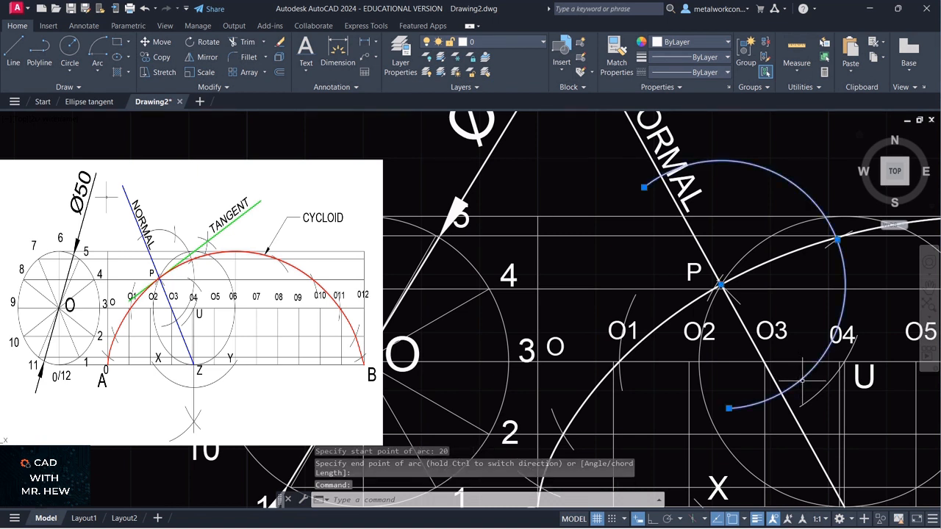
left_click(797, 422)
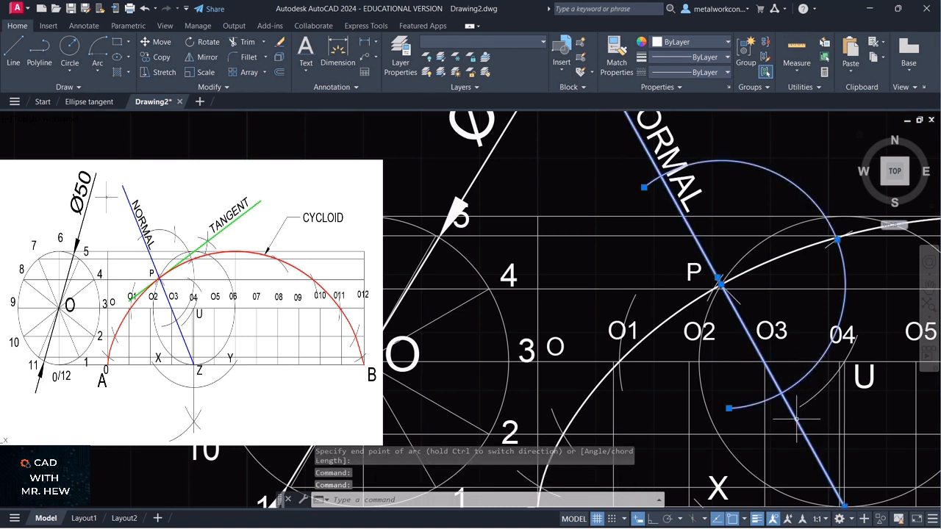
key("Escape")
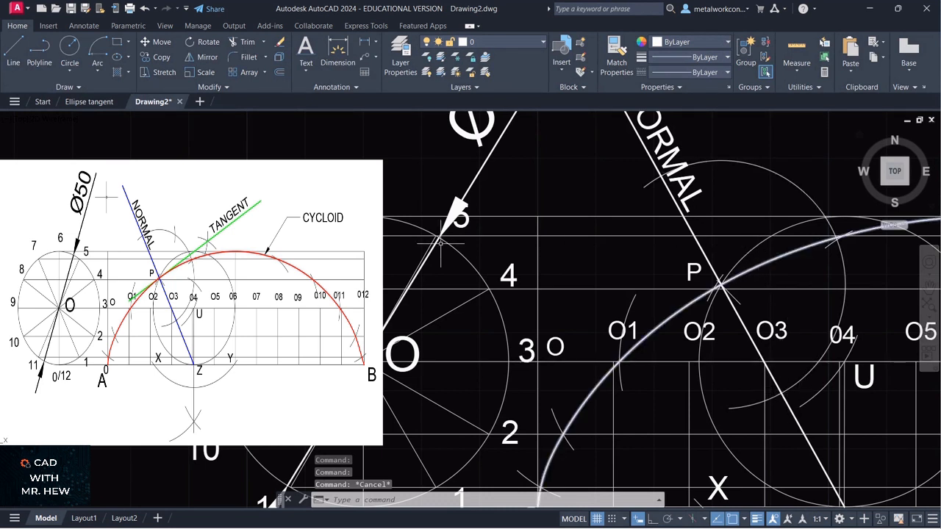
Draw a short center-start-end arc of radius 20, centered where the arc about P crosses the normal line below P
left_click(95, 72)
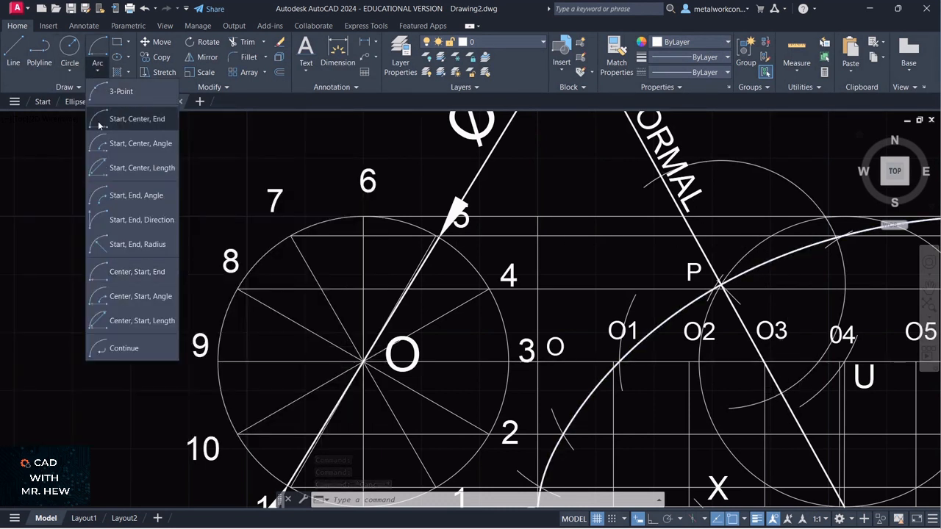
left_click(128, 274)
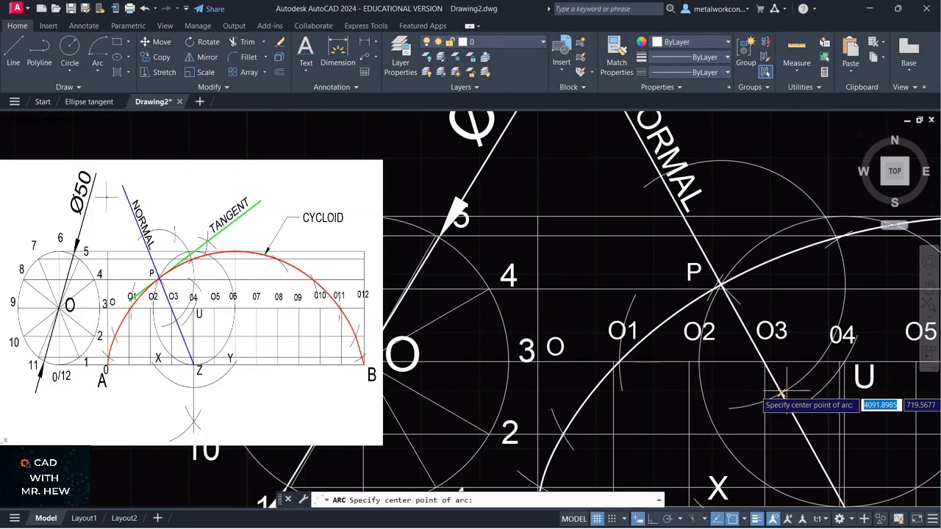
left_click(782, 393)
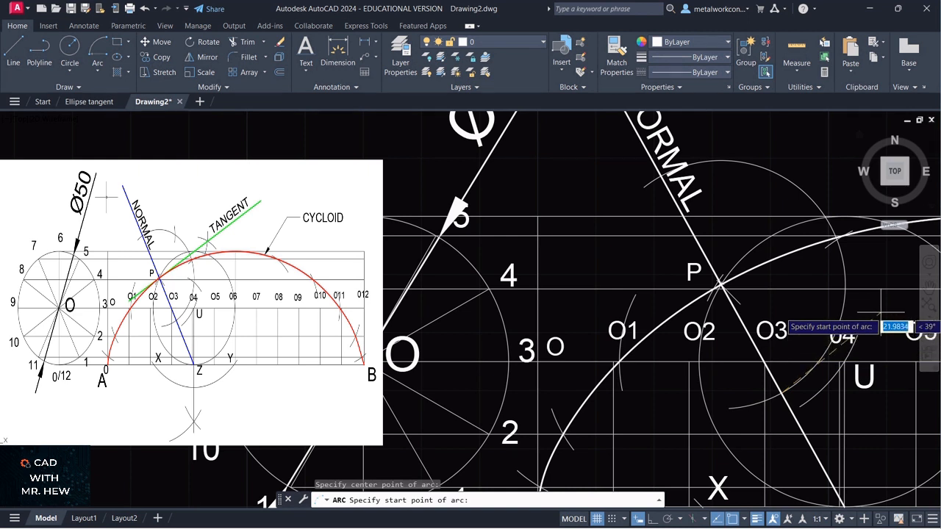
key("Return")
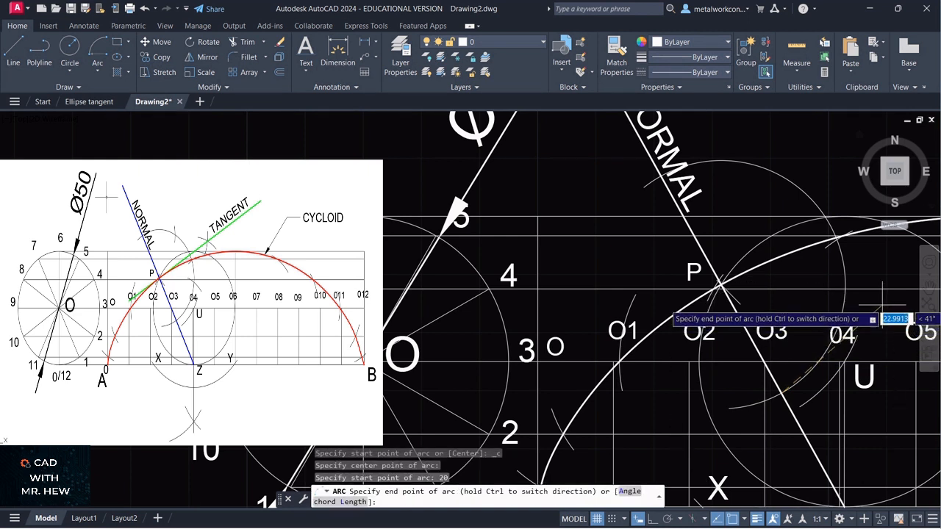
left_click(828, 269)
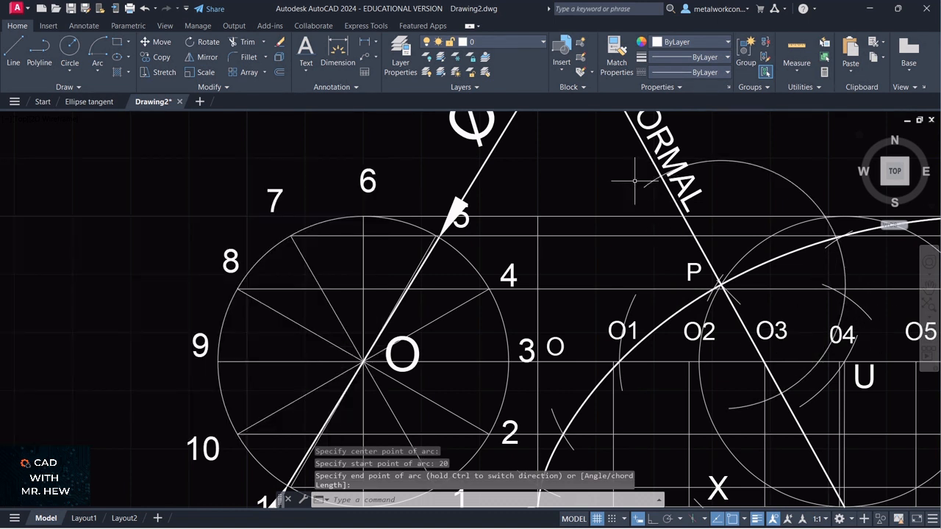
Draw a short center-start-end arc of radius 20, centered where the arc about P crosses the normal line above P
left_click(97, 71)
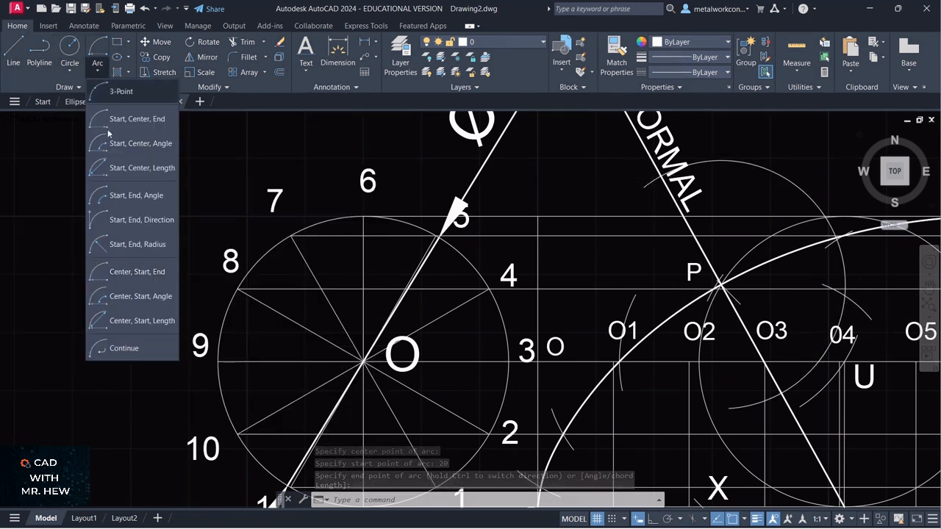
left_click(125, 293)
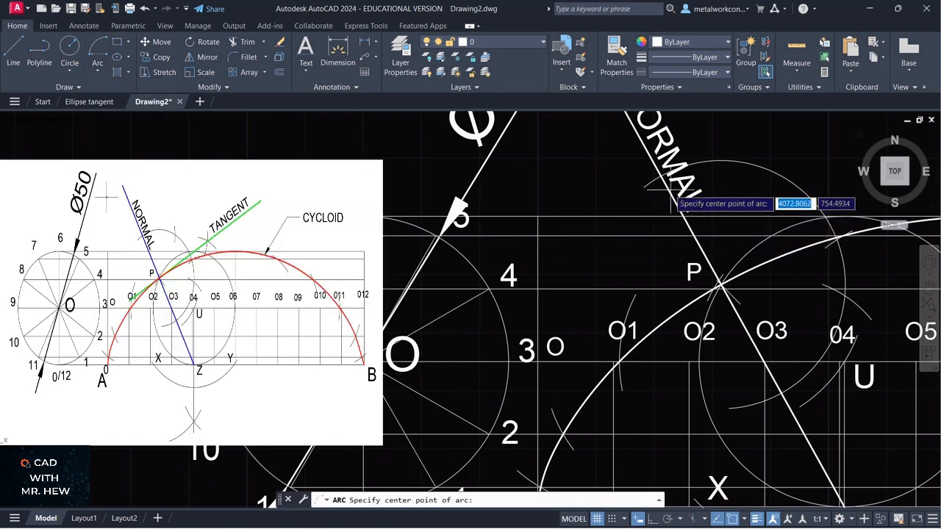
left_click(661, 177)
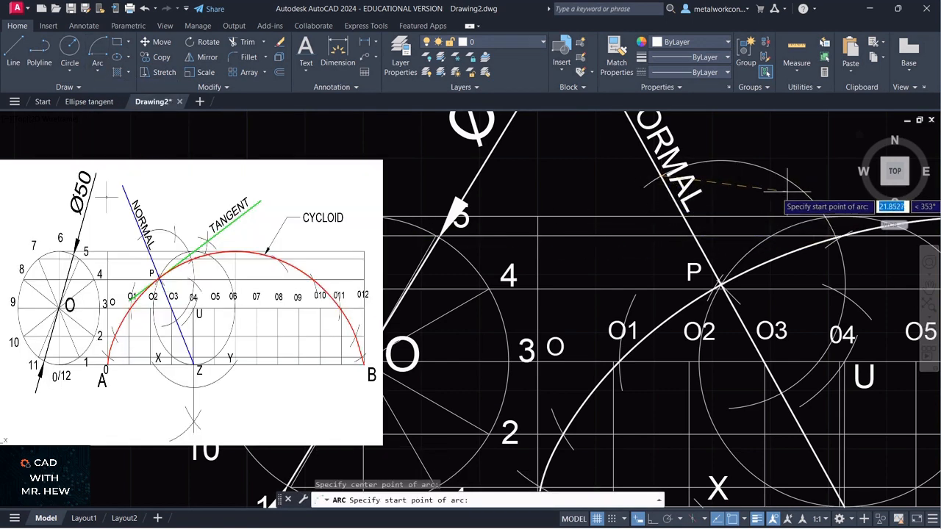
type("20")
key("Return")
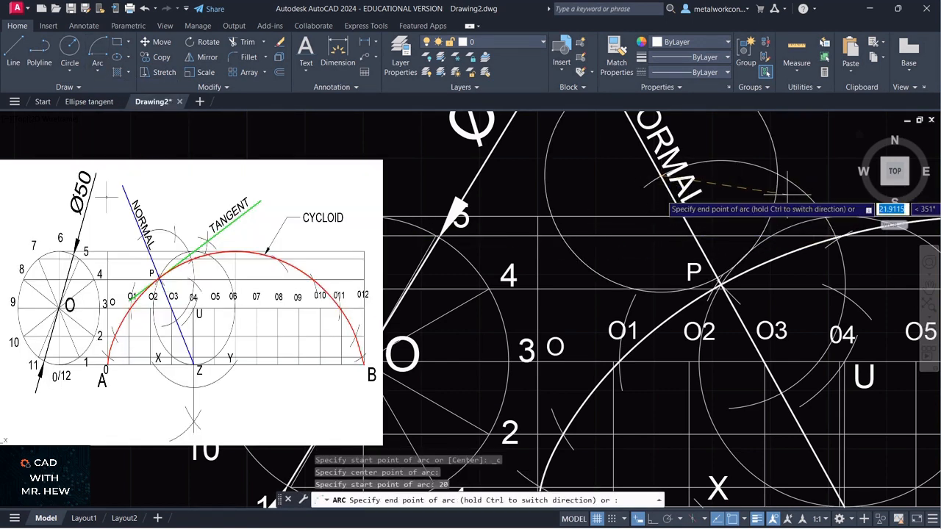
left_click(789, 142)
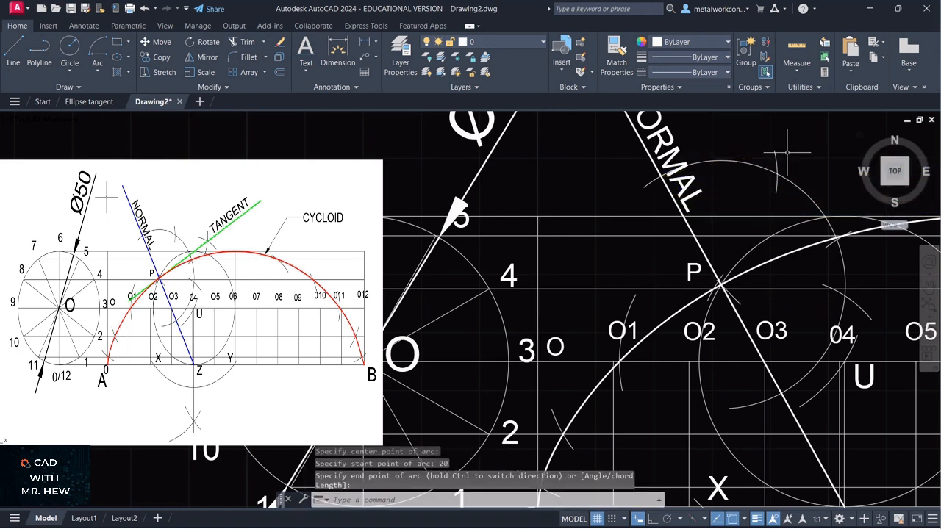
Draw a radius 20 center-start-end arc above the cycloid, centered where the lower short arc crosses the arc about P
type("p")
key("Return")
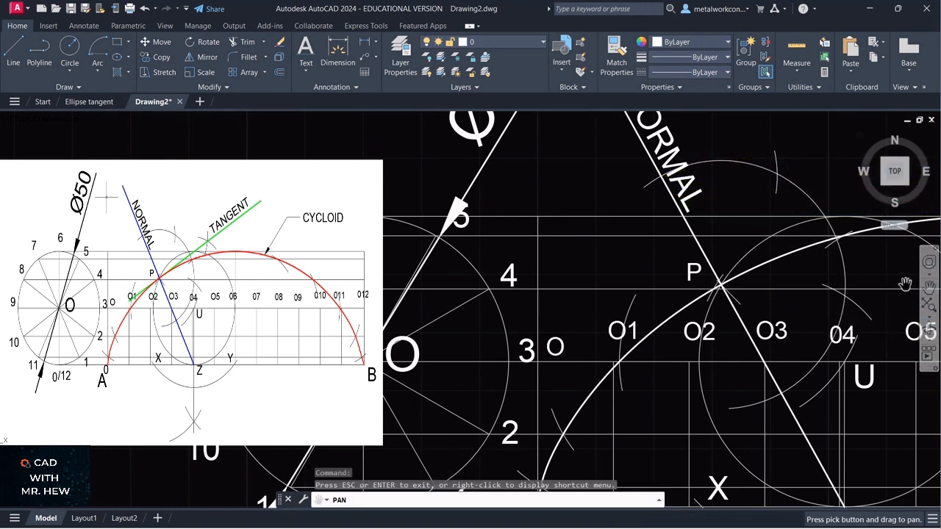
left_click_drag(903, 287, 825, 350)
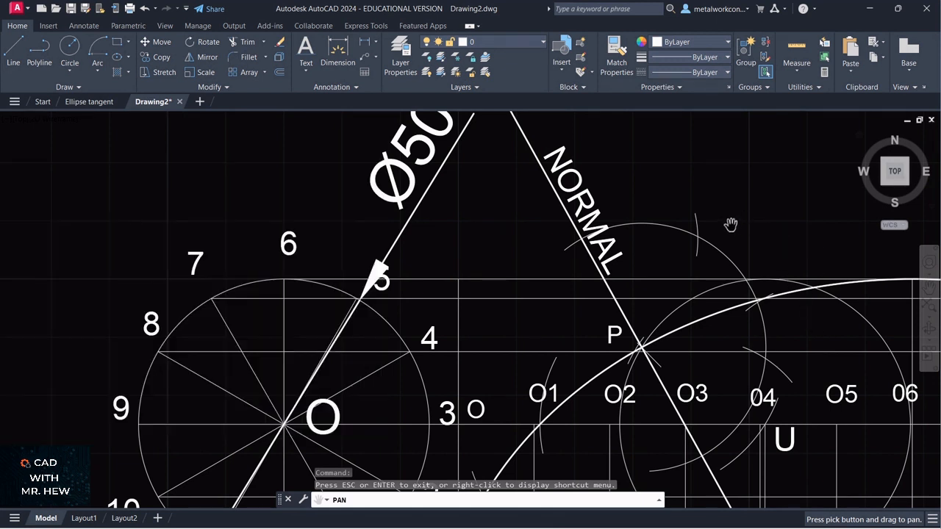
key("Escape")
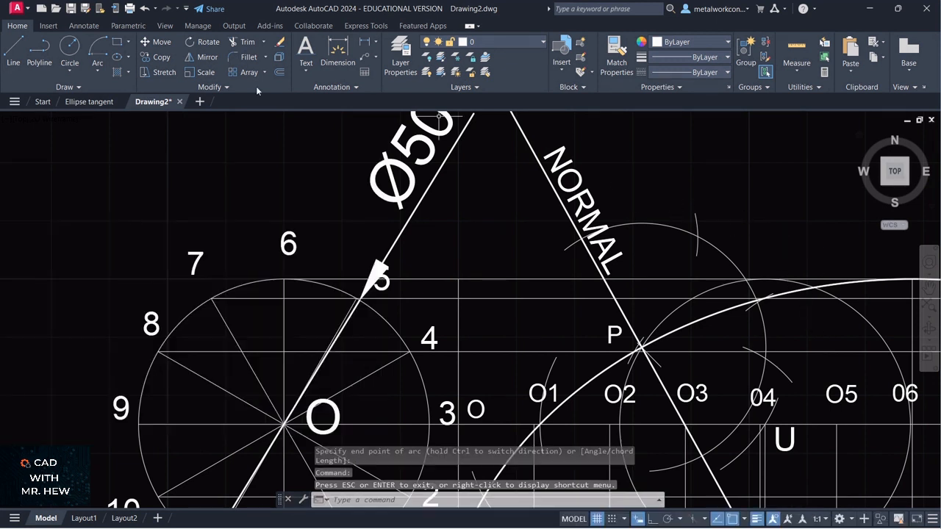
left_click(100, 70)
left_click(116, 272)
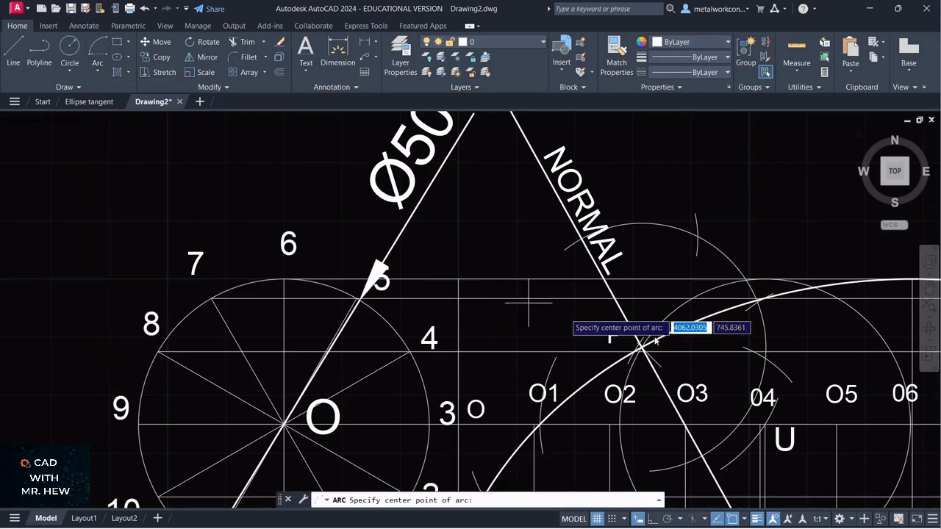
left_click(766, 359)
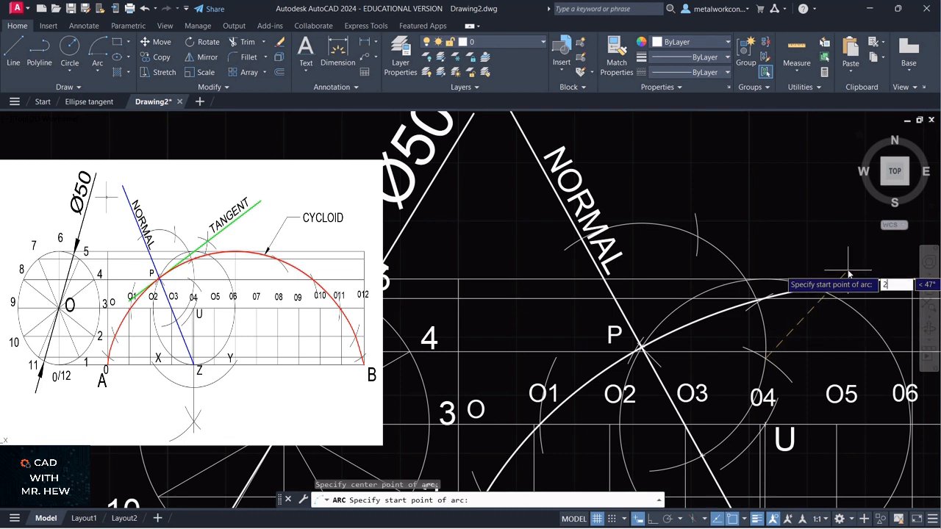
type("20")
key("Return")
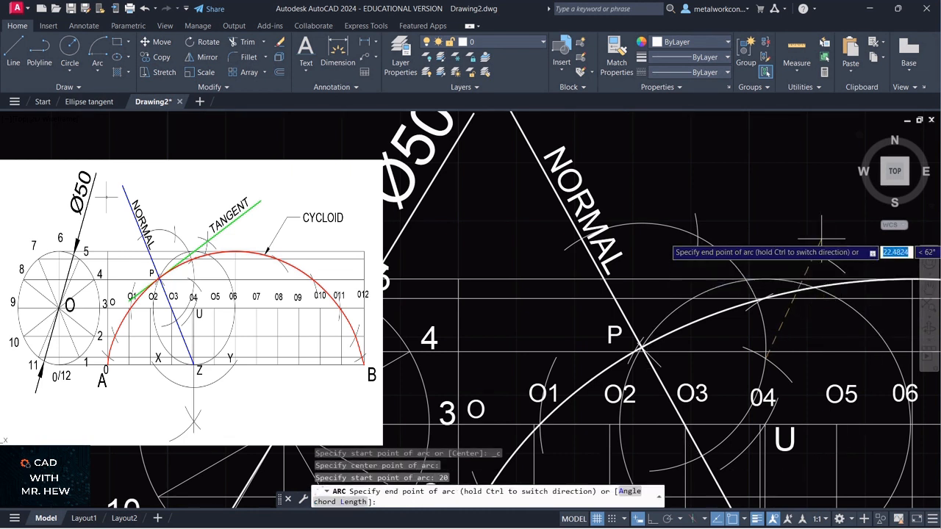
left_click(782, 219)
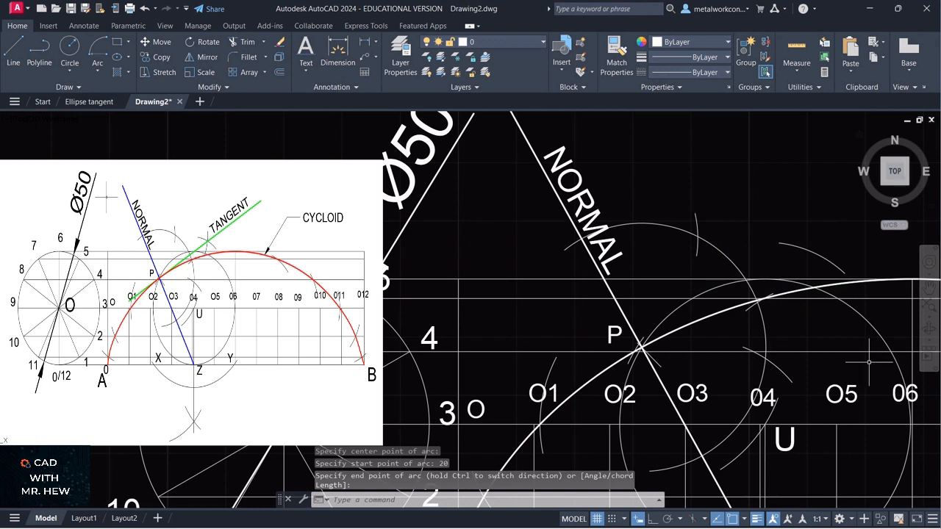
Draw a radius 20 center-start-end arc centered where the upper short arc crosses the arc about P, intersecting the arc above the cycloid
left_click(98, 73)
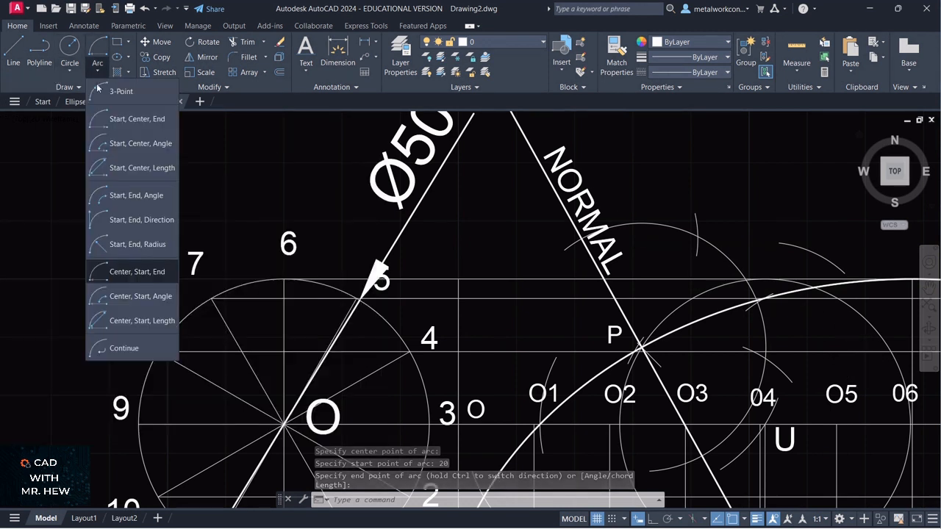
left_click(132, 274)
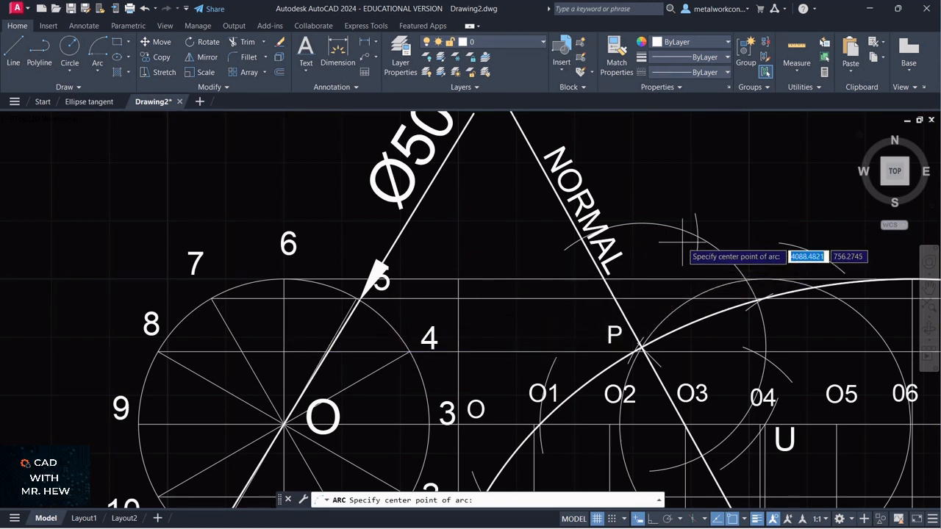
left_click(687, 239)
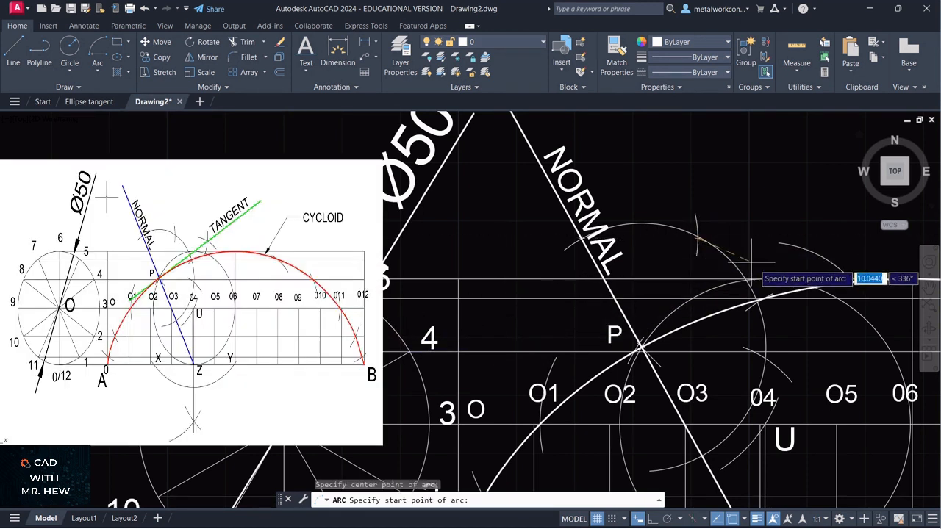
type("2")
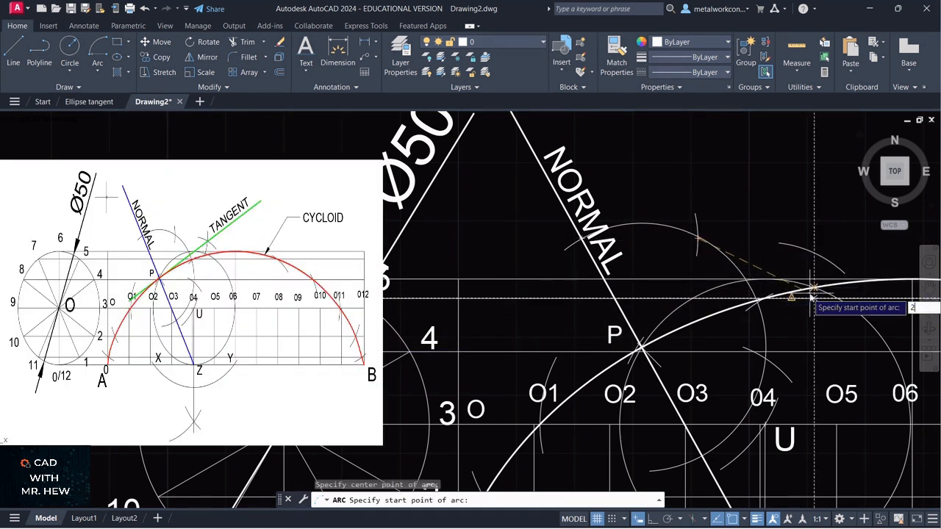
key("Return")
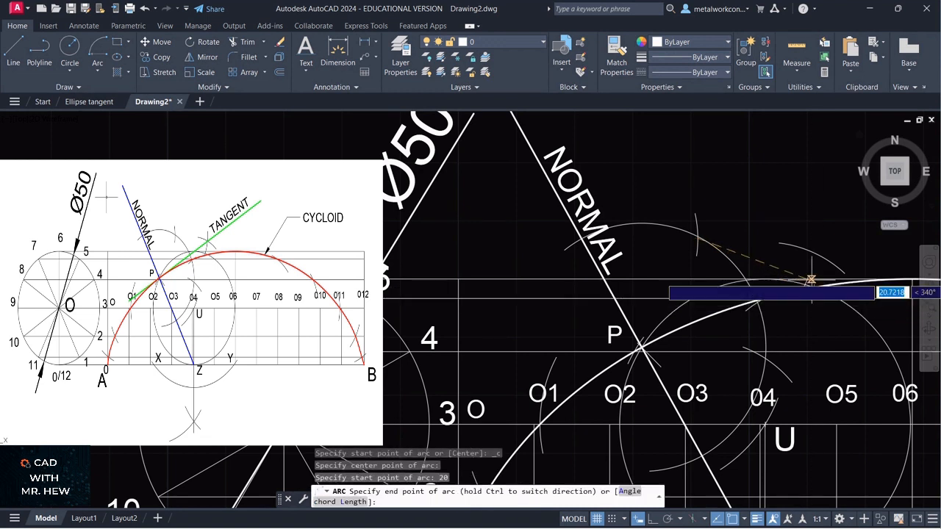
left_click(813, 232)
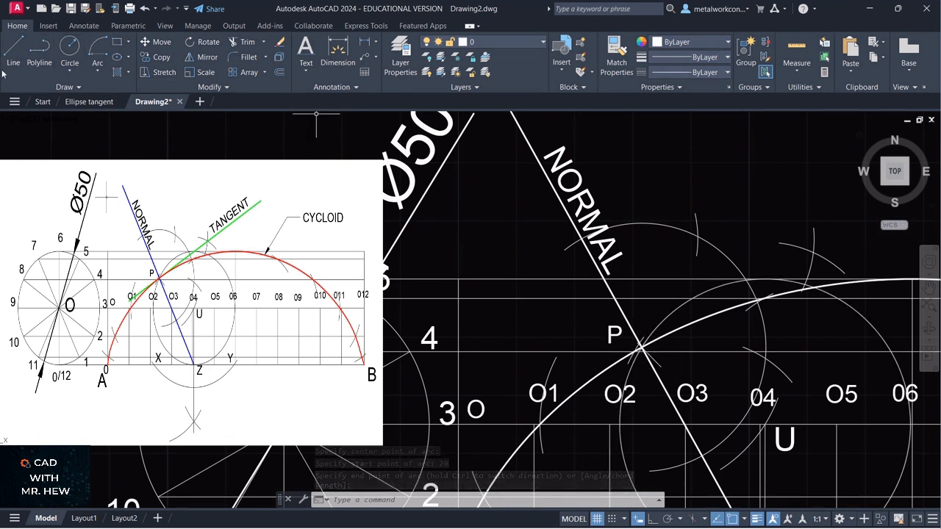
Draw the tangent line from the intersection of the two arcs above the cycloid to point P
left_click(13, 51)
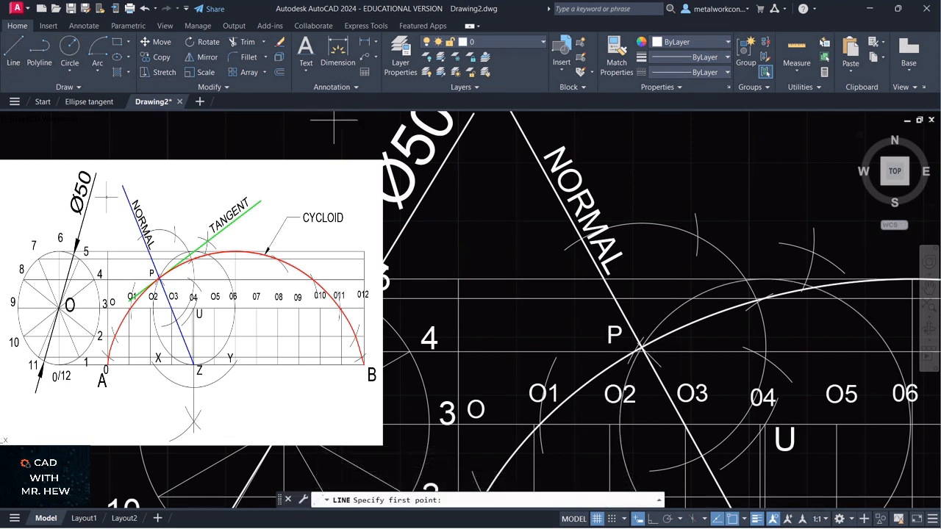
left_click(813, 253)
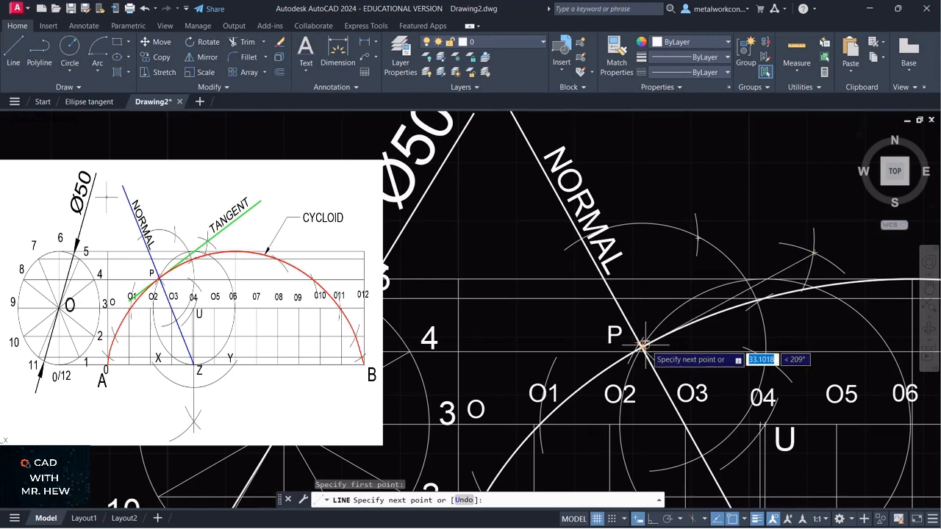
scroll(642, 345, "up", 7)
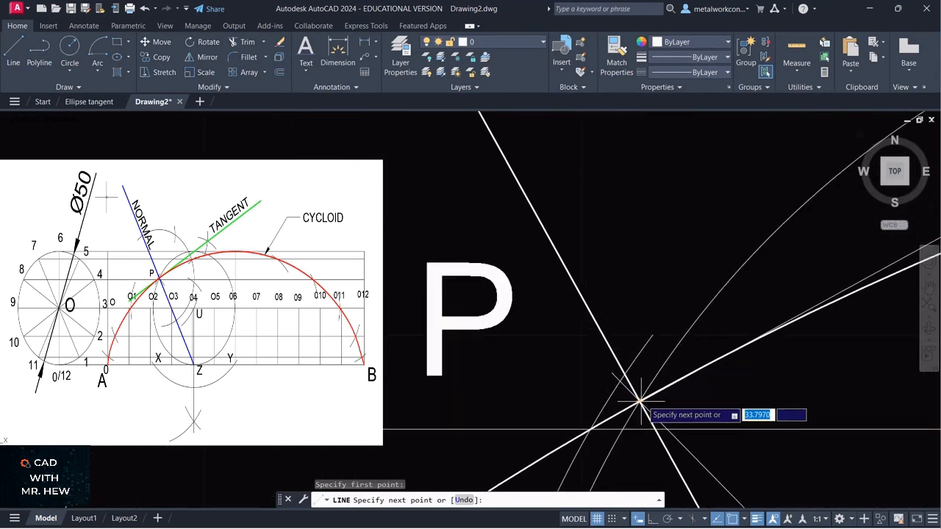
left_click(640, 401)
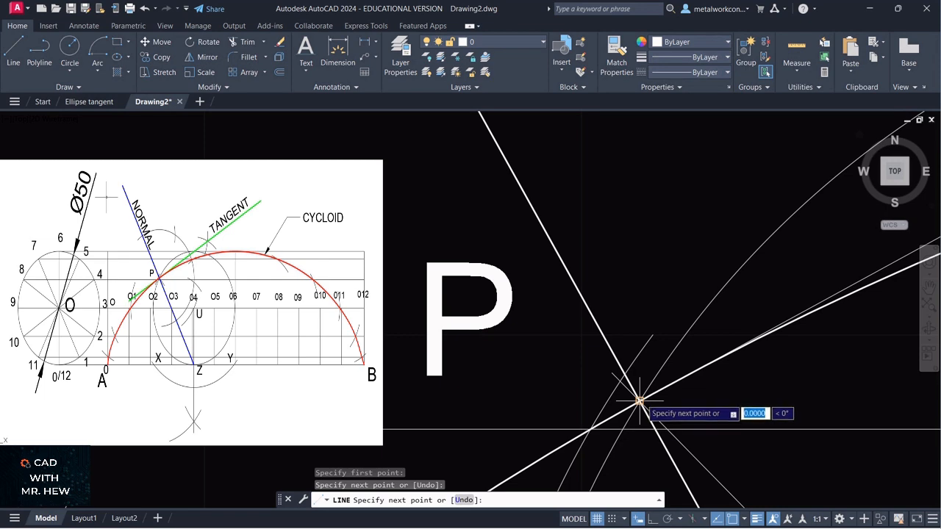
key("Return")
scroll(640, 383, "down", 4)
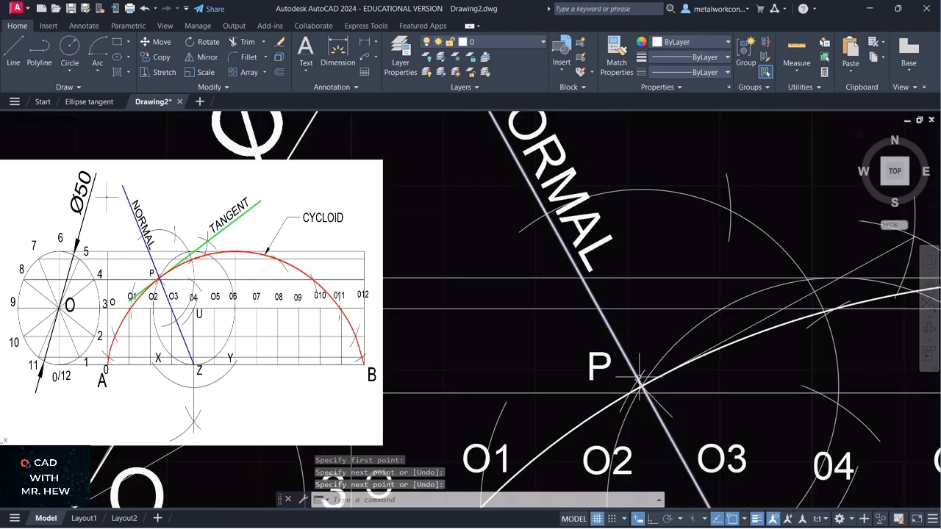
key("Return")
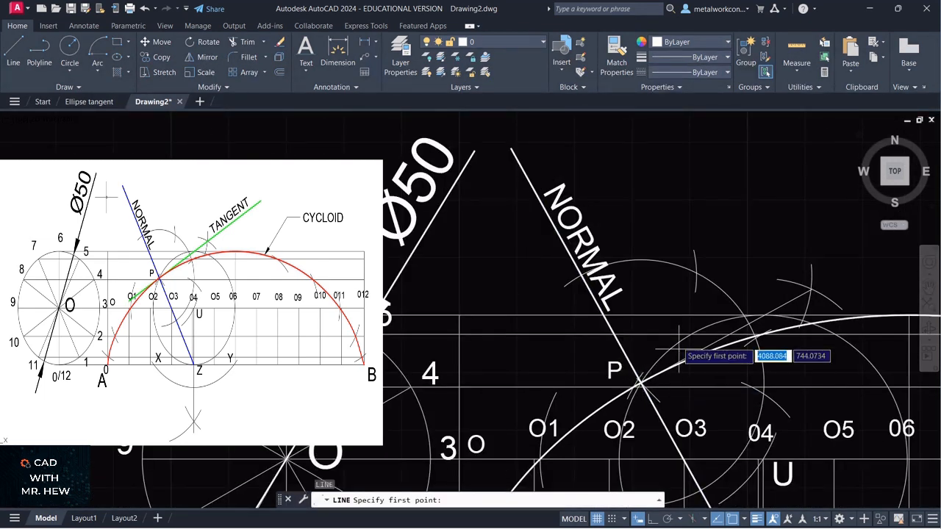
left_click(783, 309)
key("Escape")
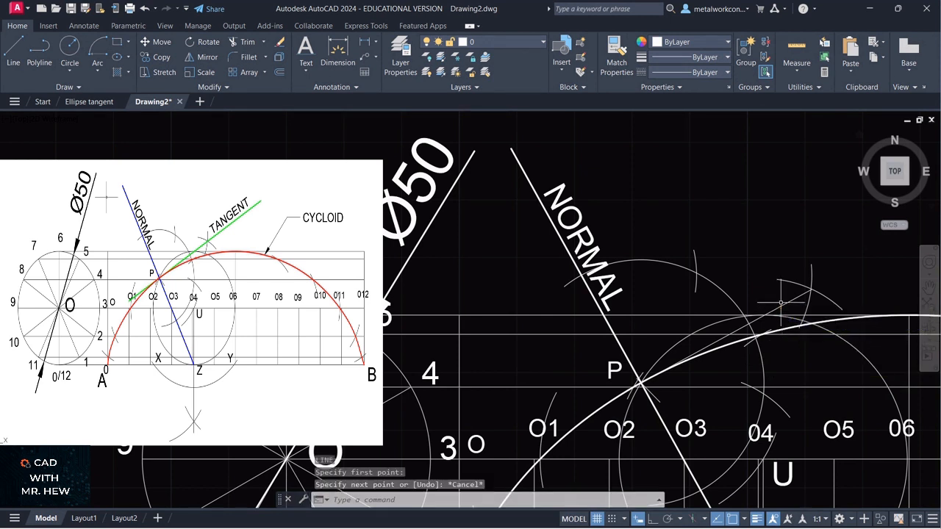
Assign the tangent line through P to the outline layer
left_click(781, 306)
key("Escape")
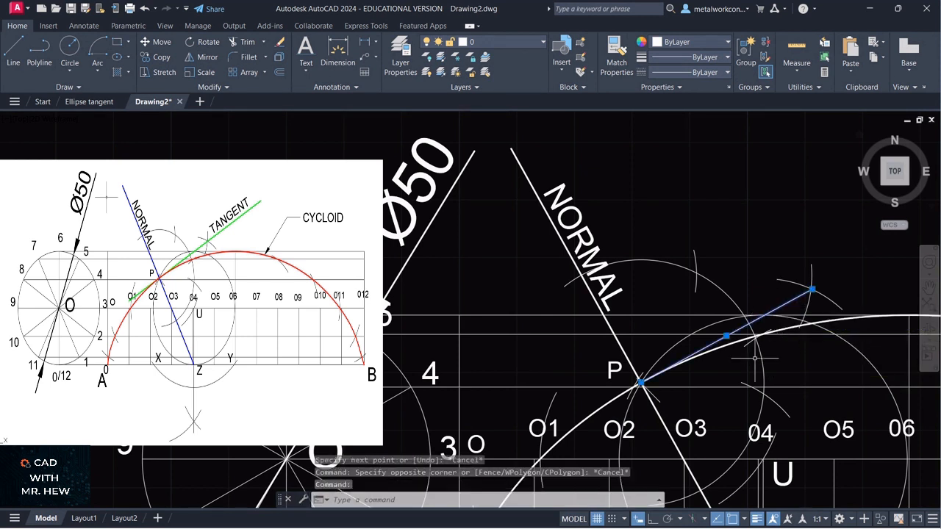
left_click(507, 43)
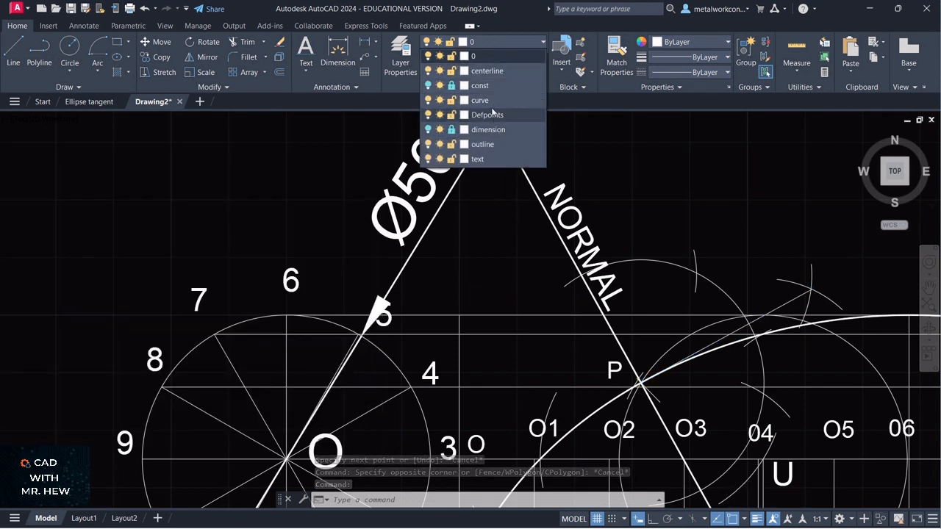
left_click(482, 144)
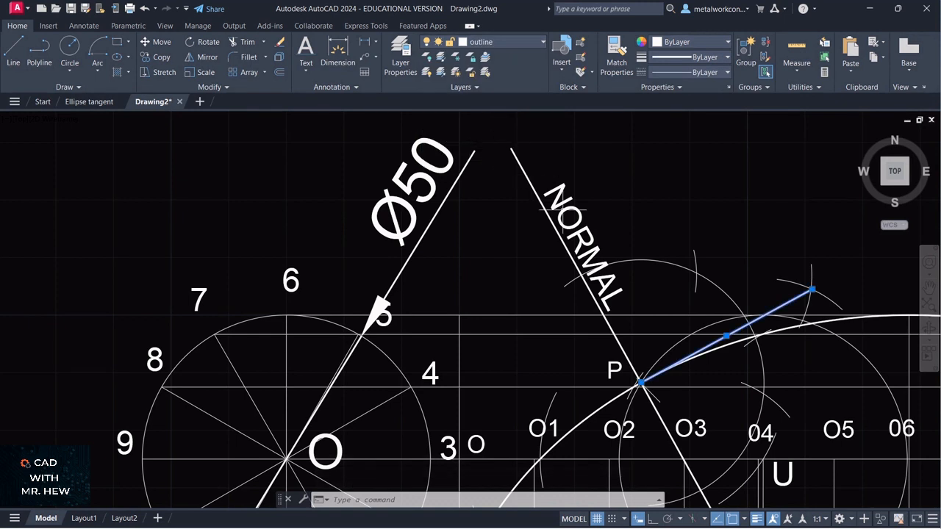
key("Escape")
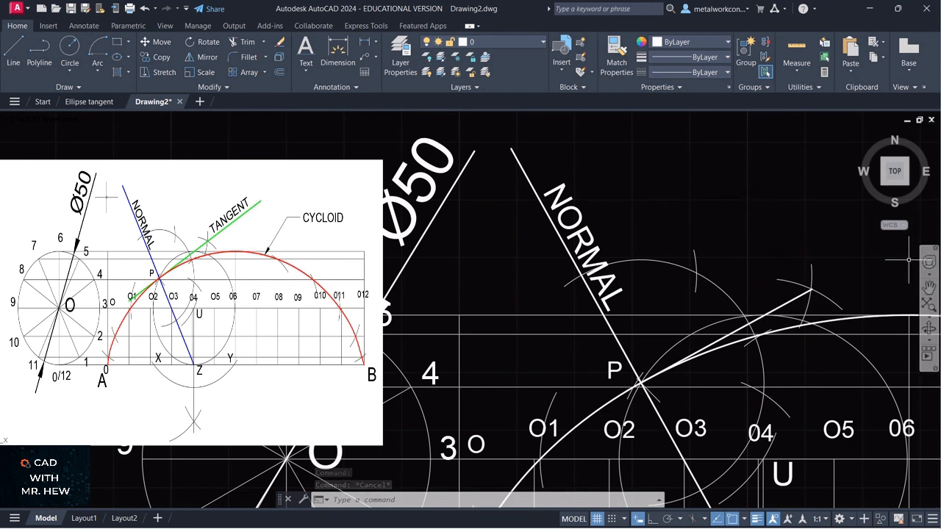
Extend the tangent line past P, down and to the left along the cycloid
type("ex")
key("Return")
left_click(693, 314)
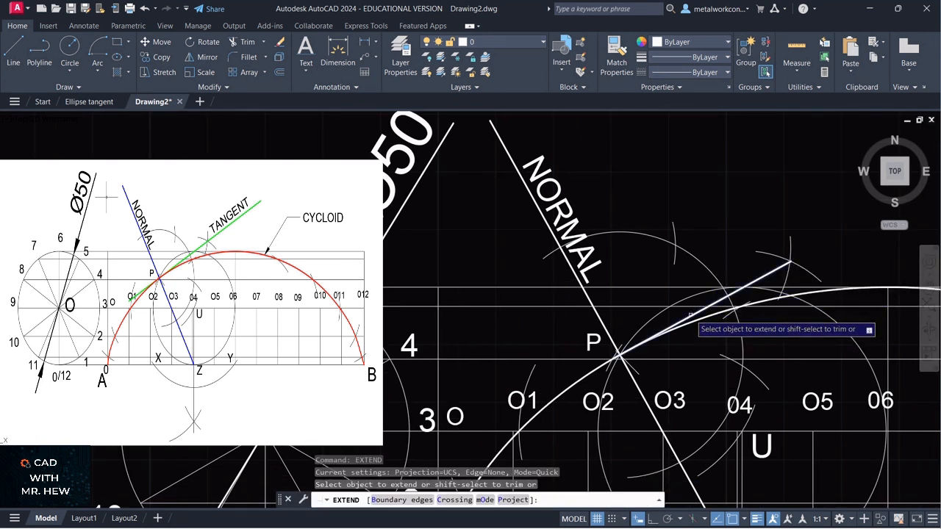
left_click(691, 316)
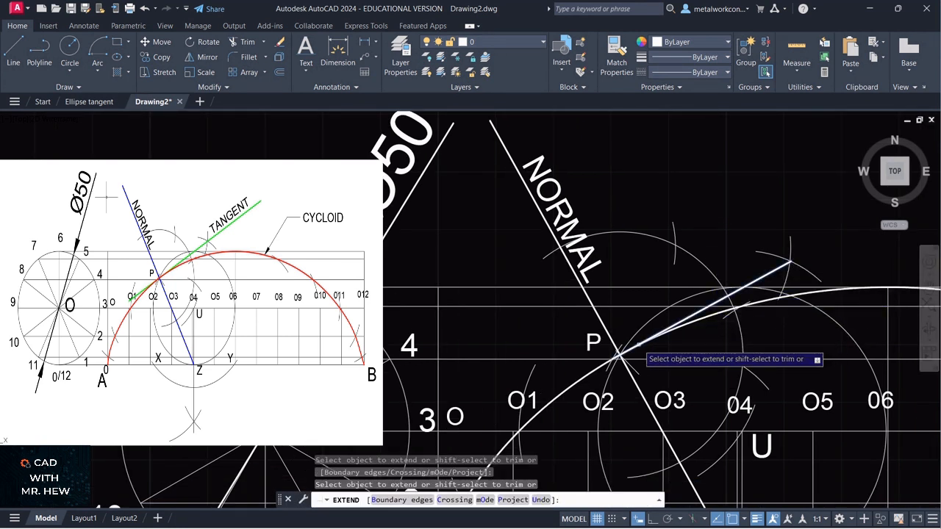
scroll(663, 350, "up", 4)
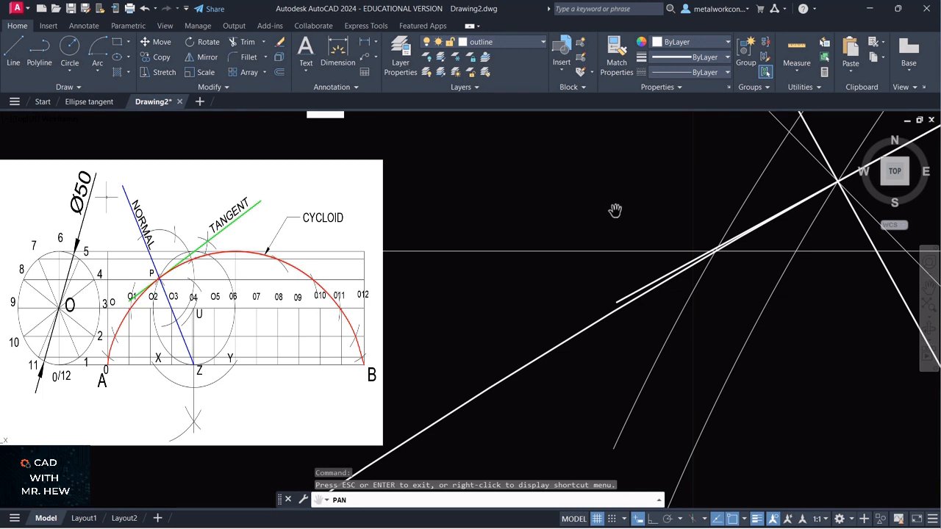
key("Escape")
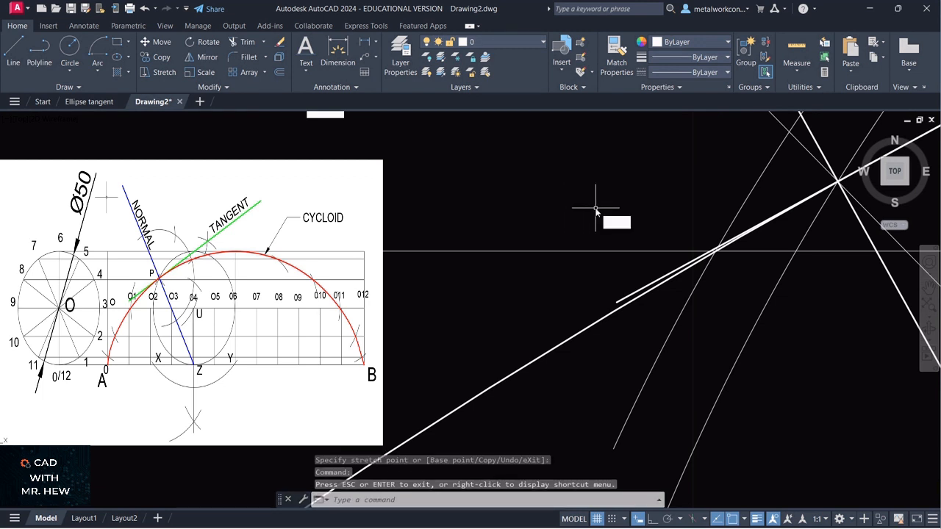
Extend the lower end of the tangent line through P down past the arc beside label O1
type("EX")
key("Return")
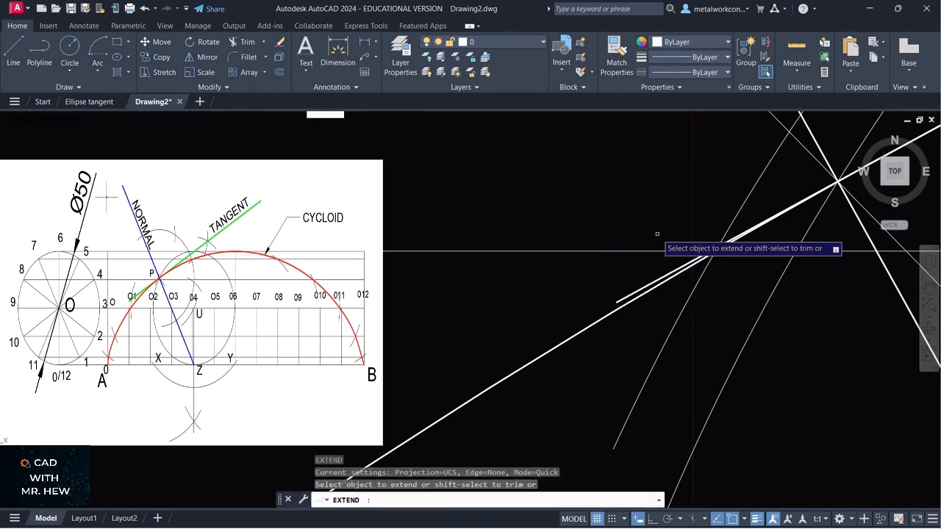
left_click(625, 295)
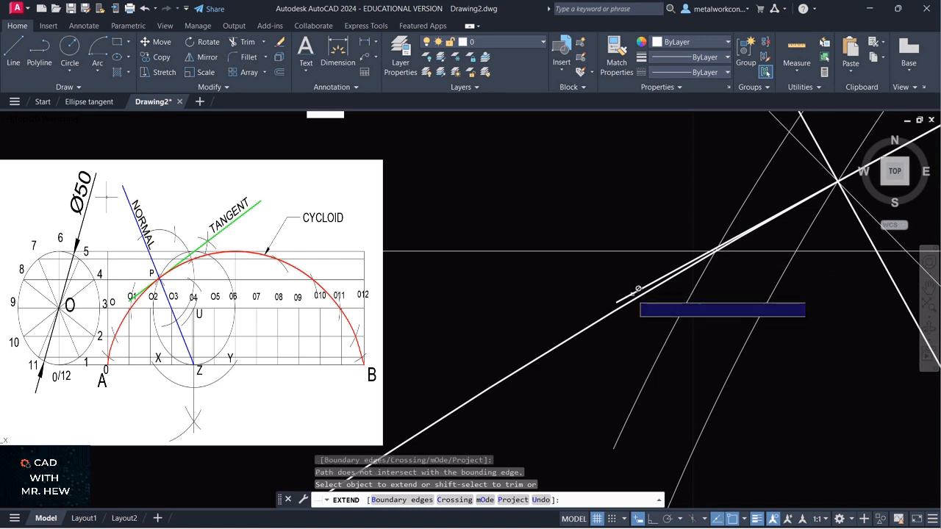
left_click(619, 298)
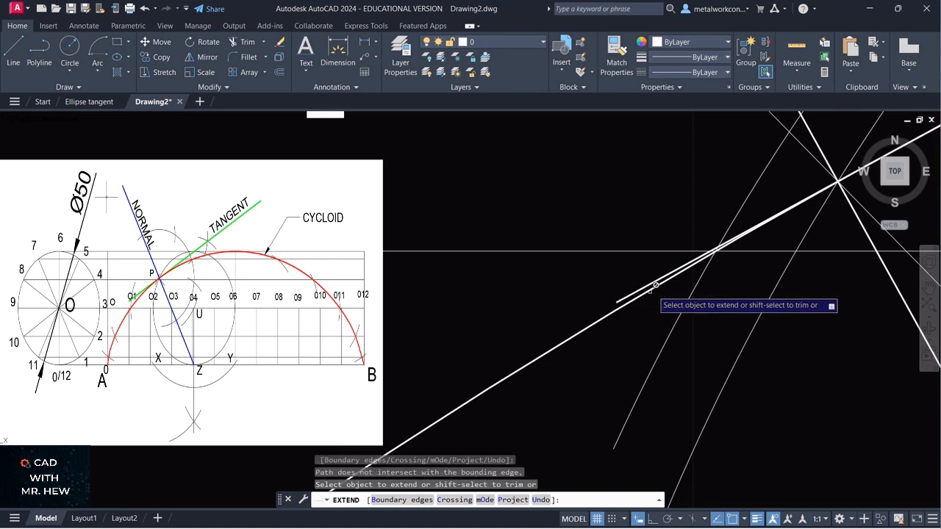
scroll(656, 297, "up", 4)
left_click(656, 297)
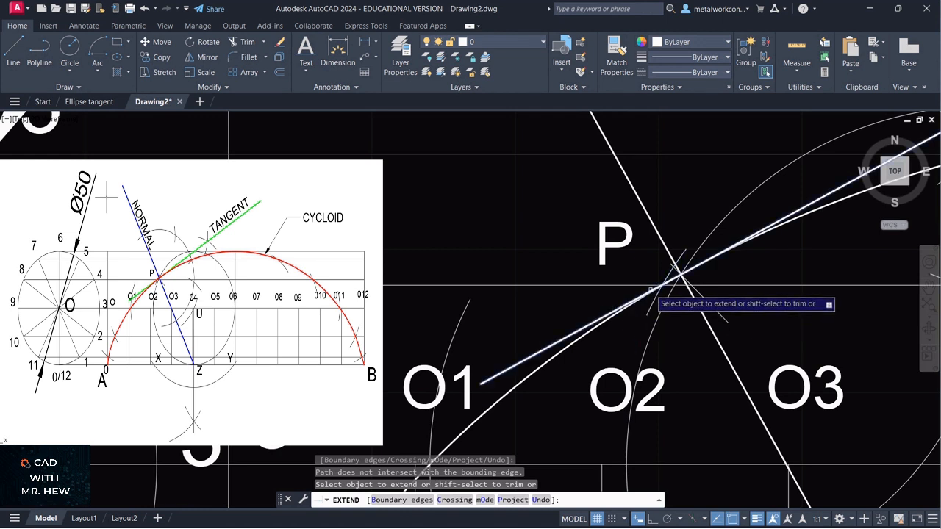
left_click(651, 289)
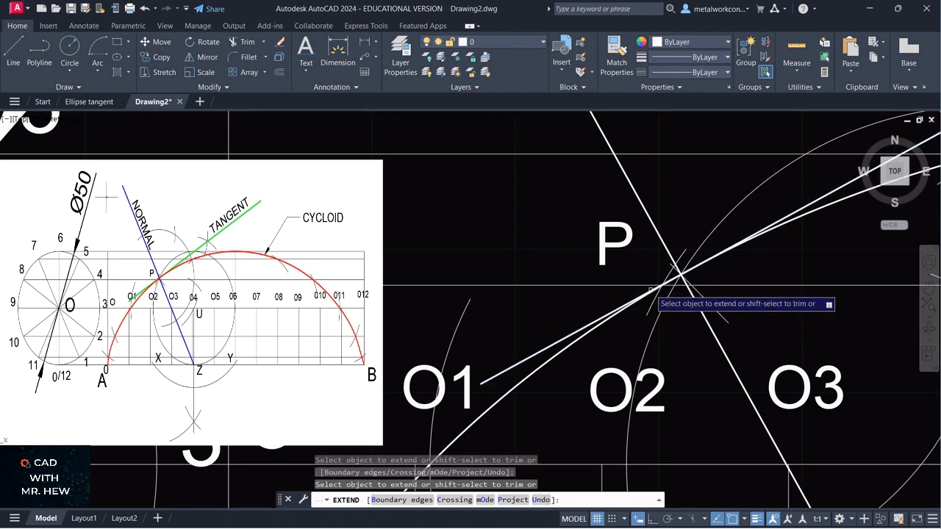
left_click(514, 358)
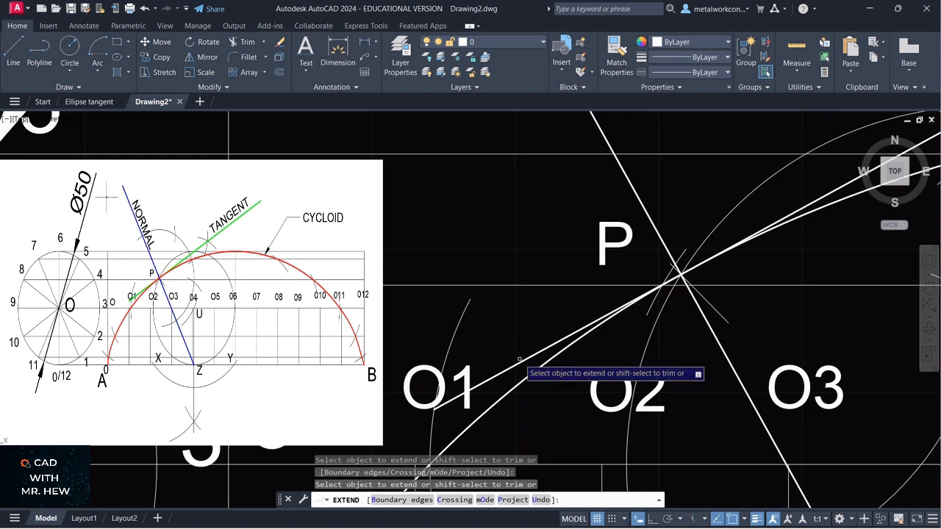
left_click(526, 359)
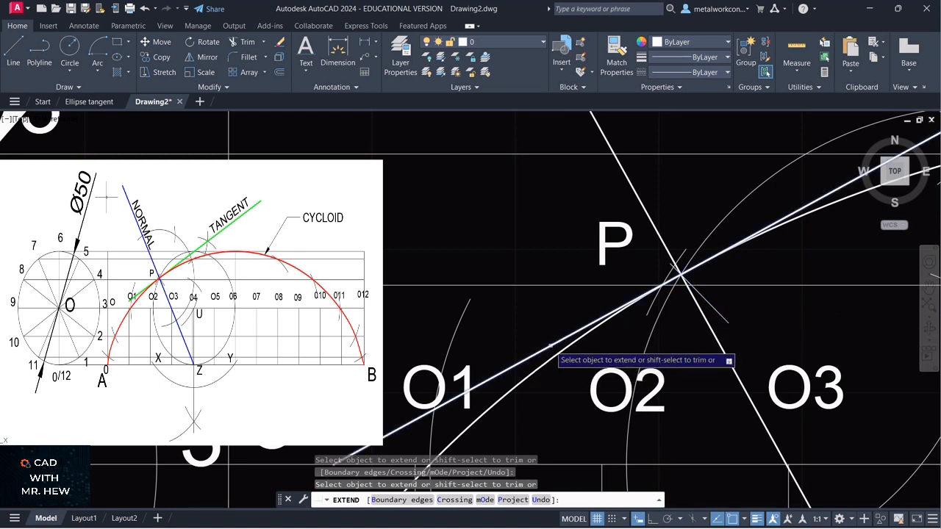
left_click(546, 297)
key("Return")
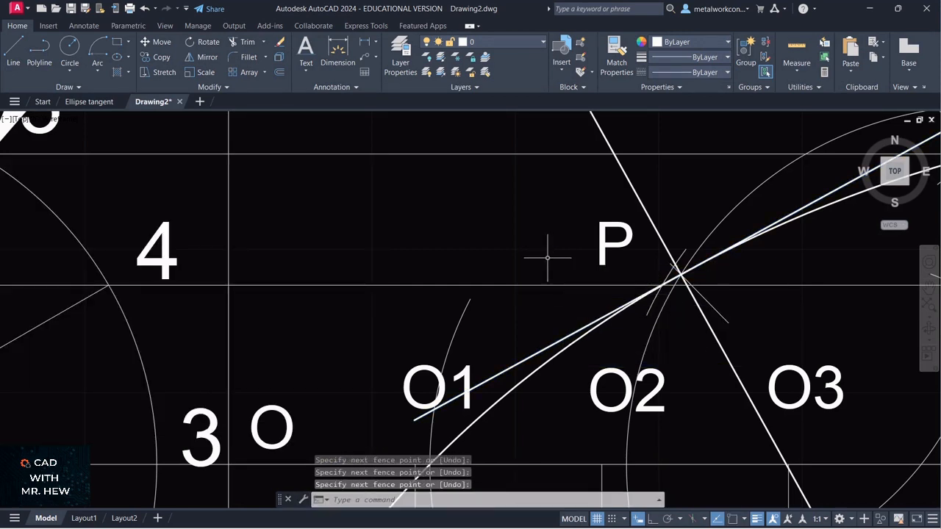
Draw a short slanted boundary line above the cycloid, across the path of the tangent's upper end
scroll(781, 261, "down", 3)
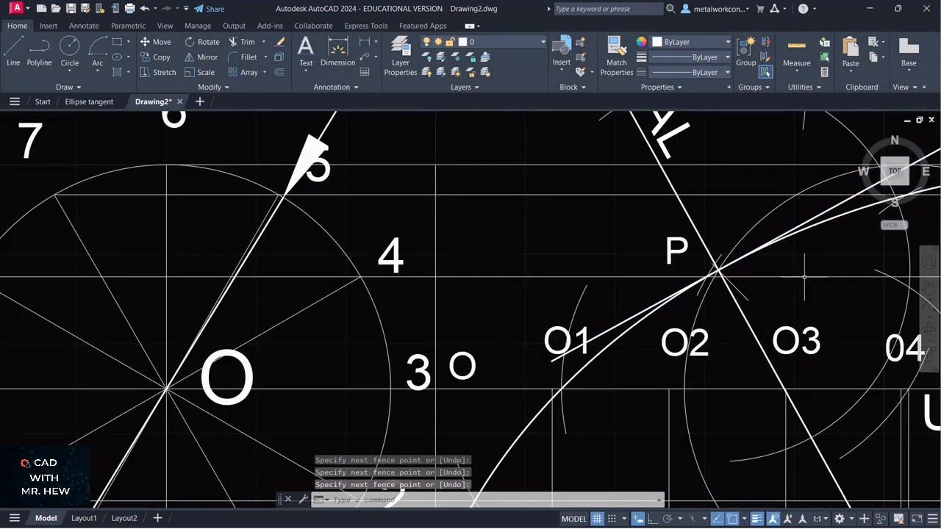
scroll(804, 277, "down", 2)
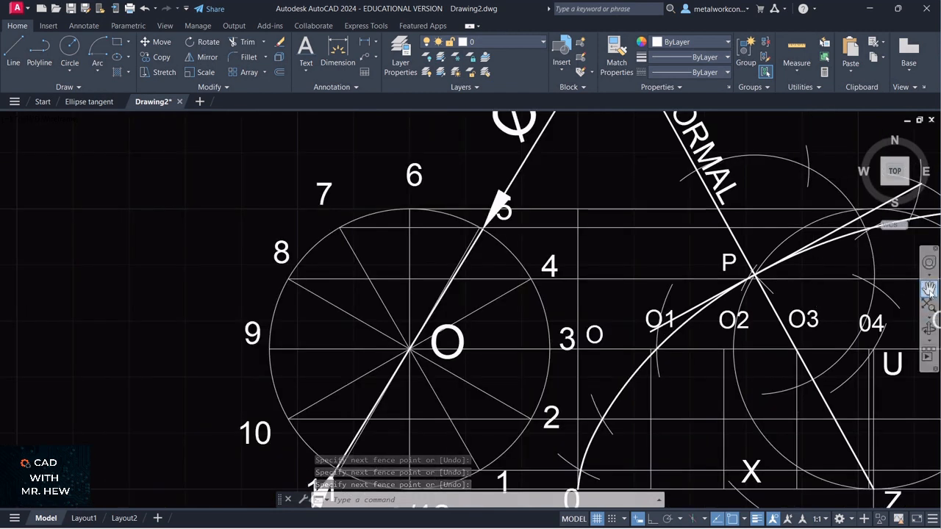
left_click(928, 289)
mouse_move(915, 210)
left_mouse_down()
mouse_move(853, 239)
mouse_move(762, 259)
mouse_move(748, 293)
left_mouse_up()
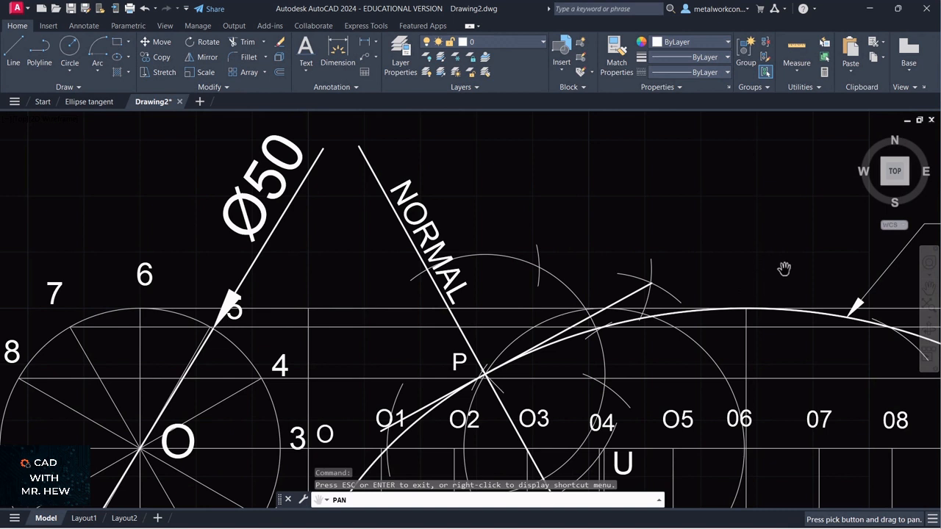
key("Escape")
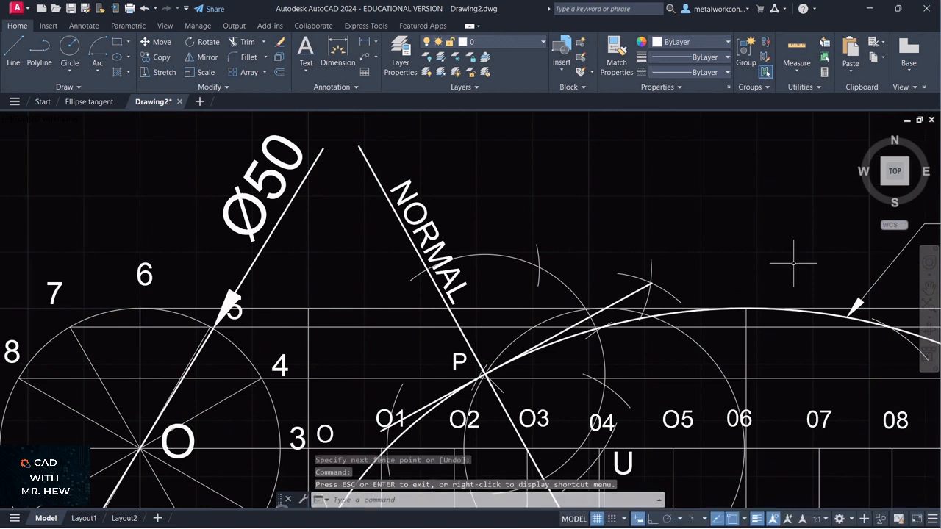
left_click(13, 50)
left_click(825, 170)
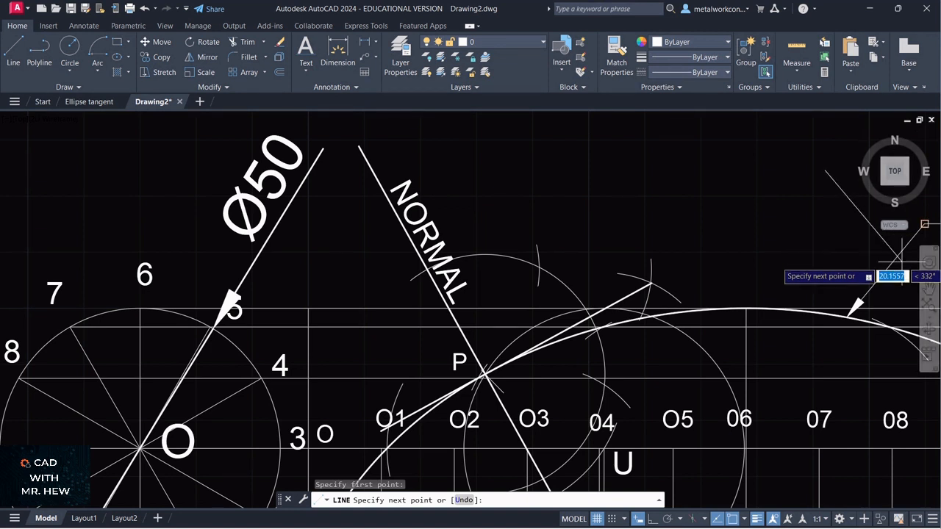
left_click(876, 243)
key("Return")
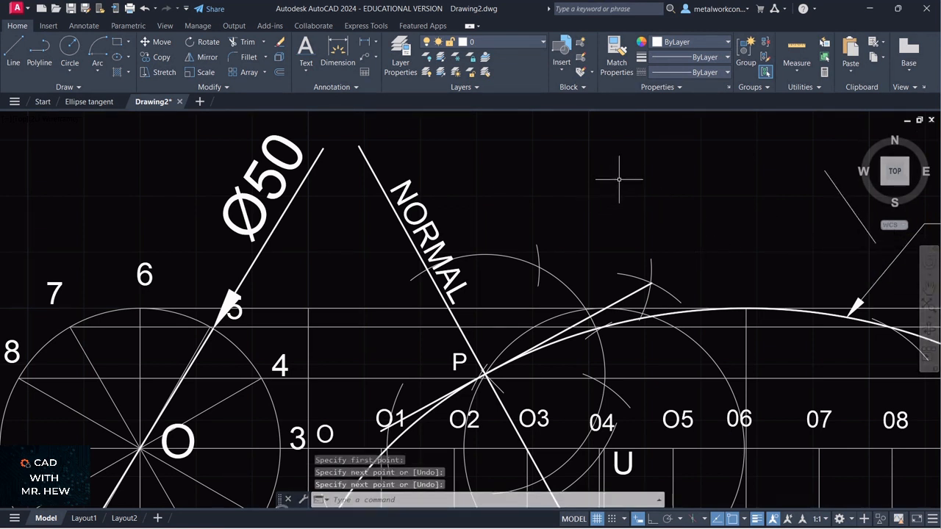
Extend the tangent line up to the short boundary line and delete that boundary line
type("EXT")
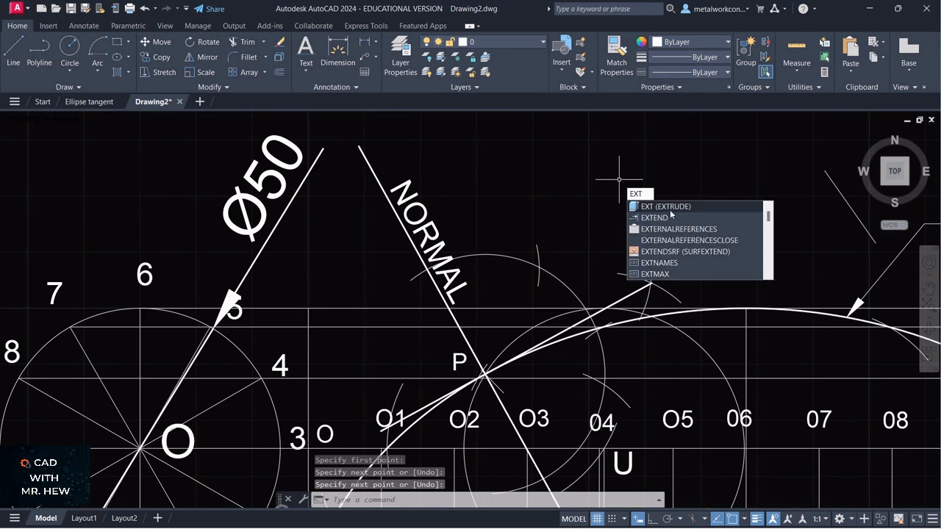
left_click(670, 216)
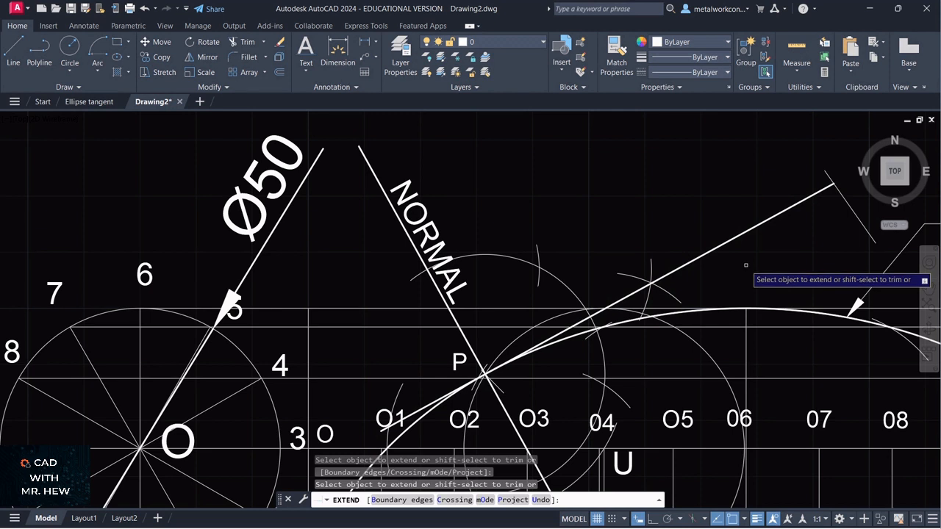
key("Return")
left_click(843, 195)
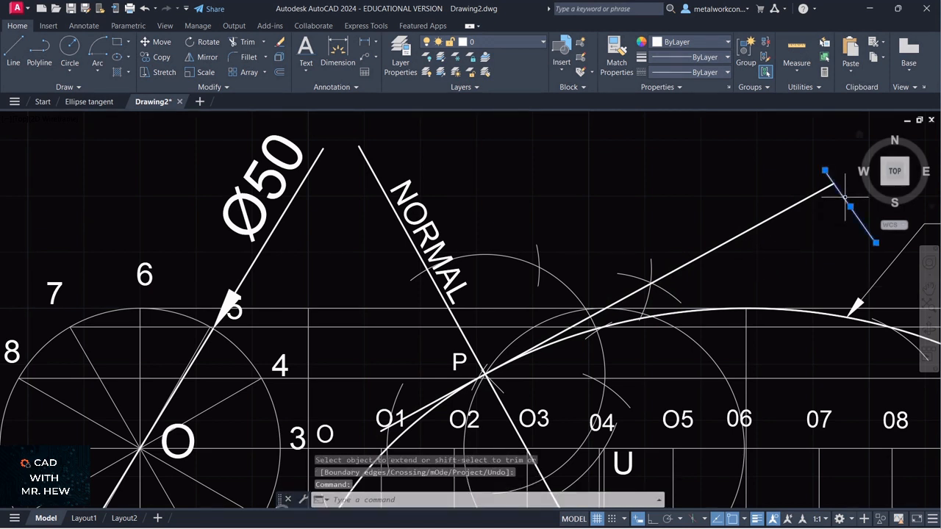
key("Delete")
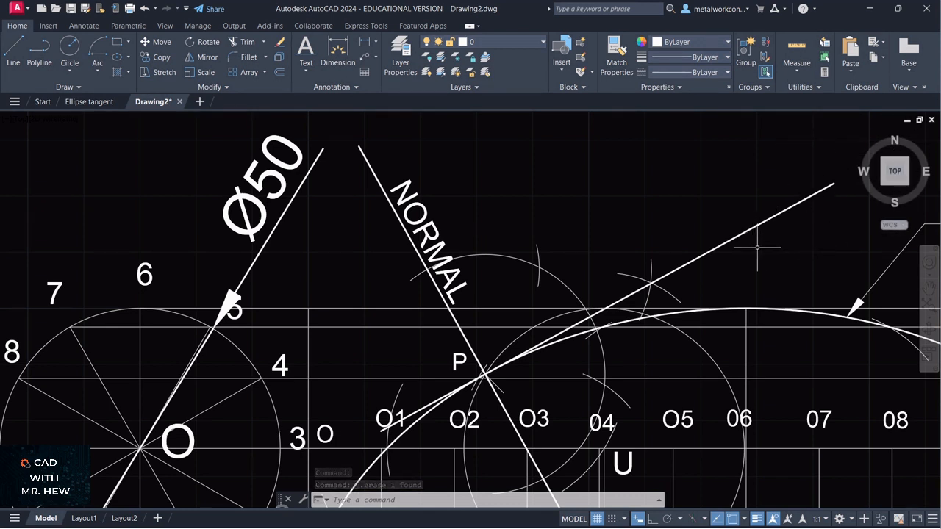
Add the single-line text TANGENT along the upper part of the tangent line with object snap off, height 4 and rotation 30°
left_click(310, 73)
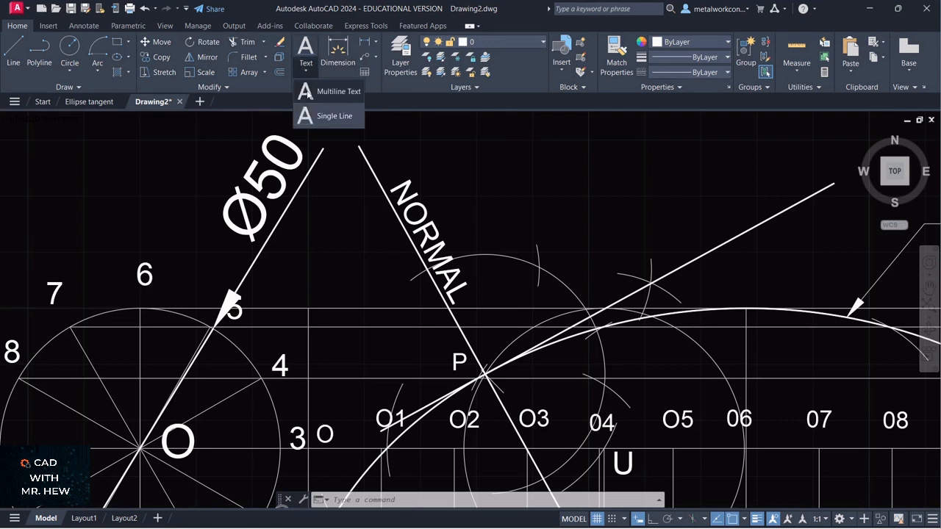
left_click(323, 114)
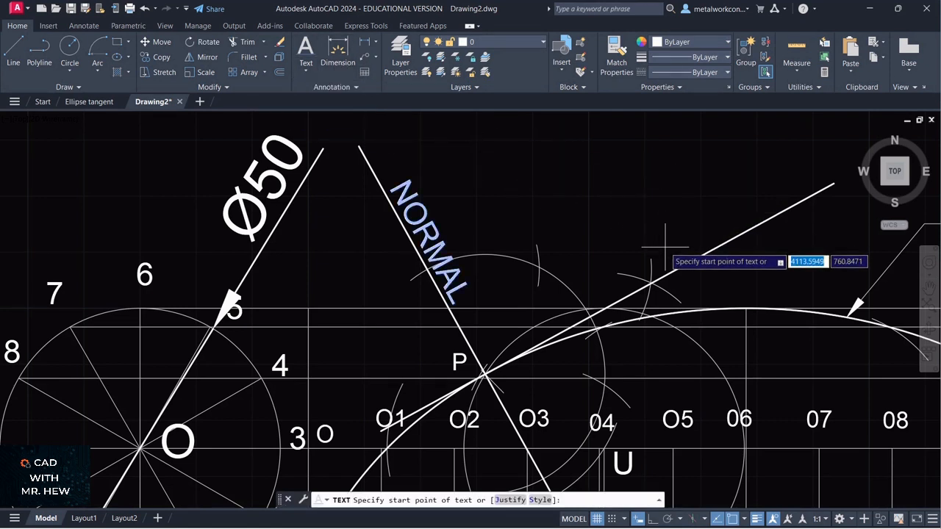
left_click(735, 520)
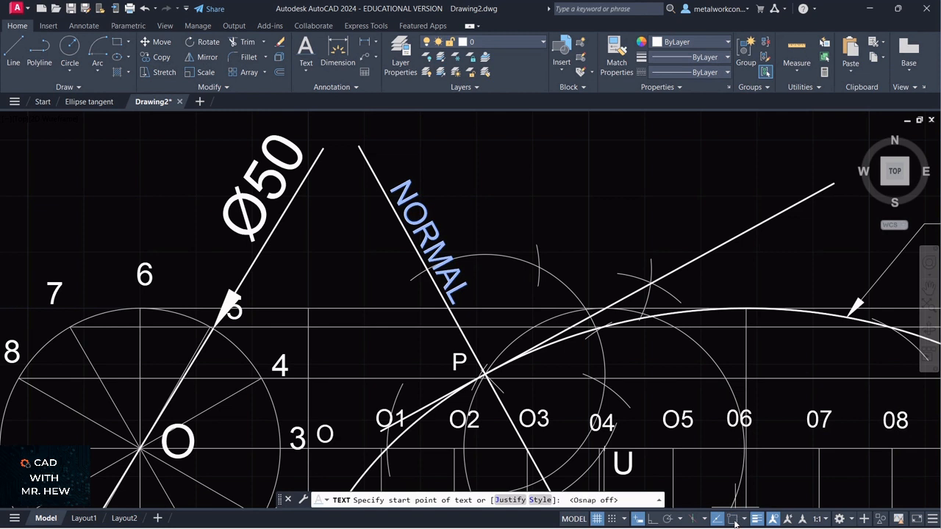
left_click(667, 264)
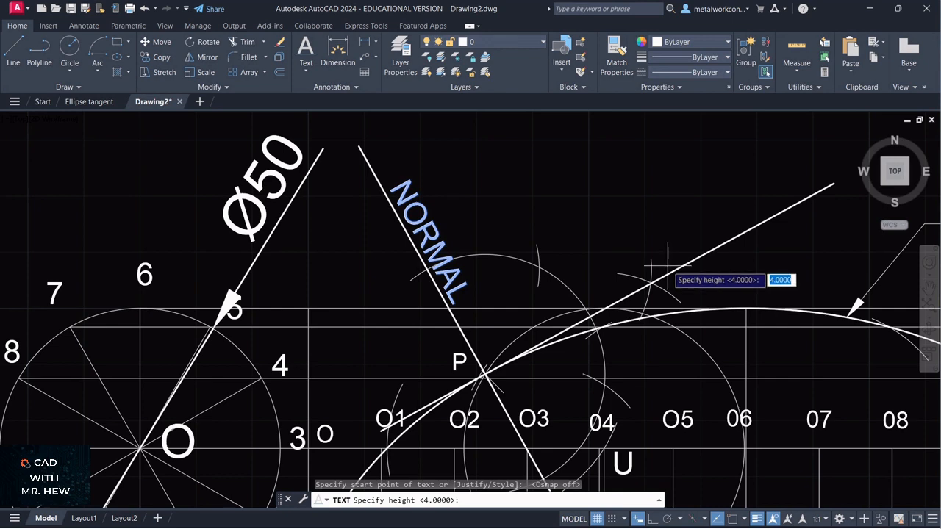
key("Return")
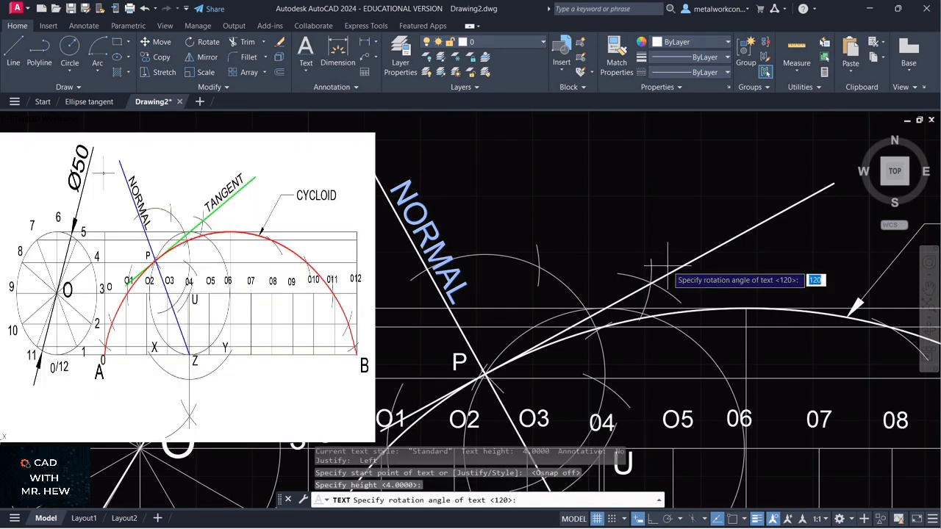
type("3")
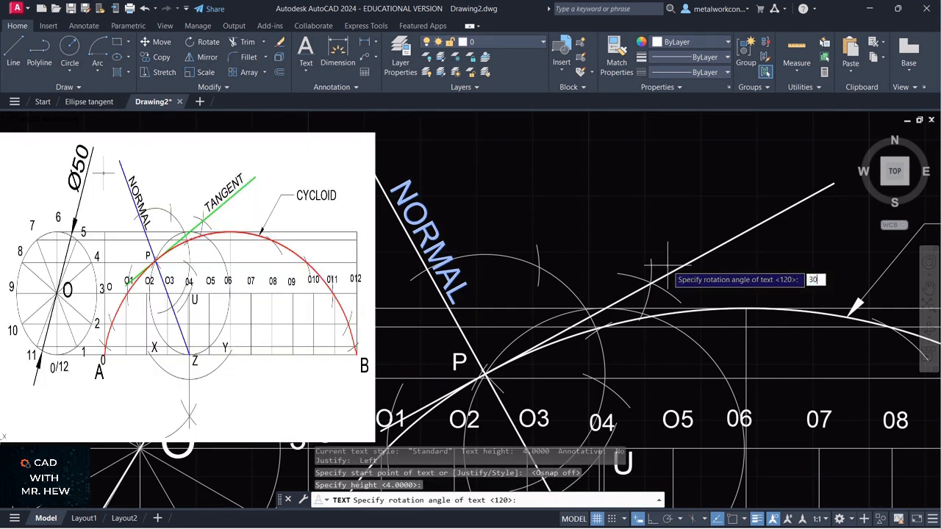
type("0")
key("Return")
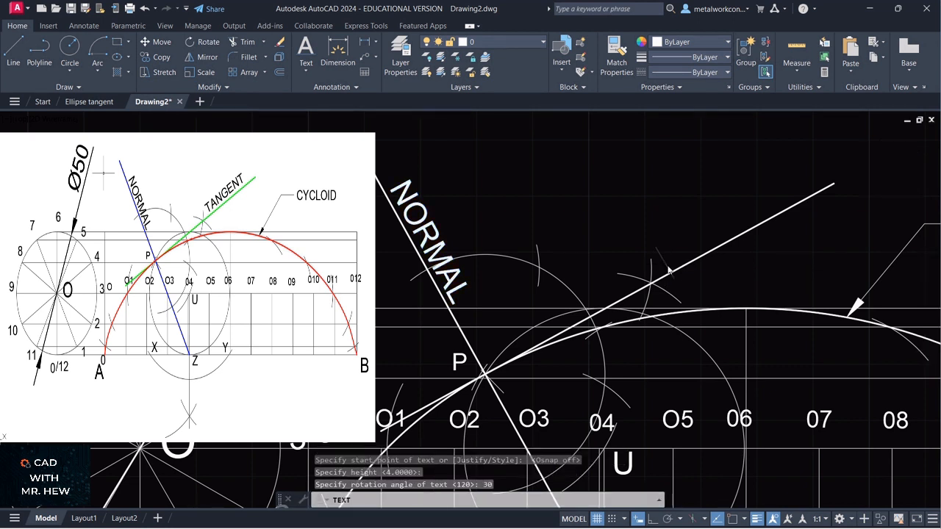
type("TAN")
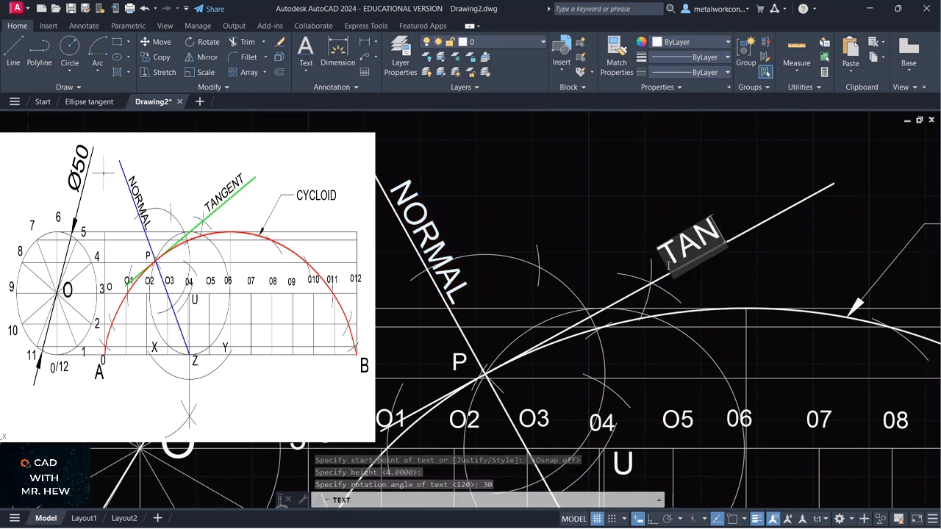
type("GENT")
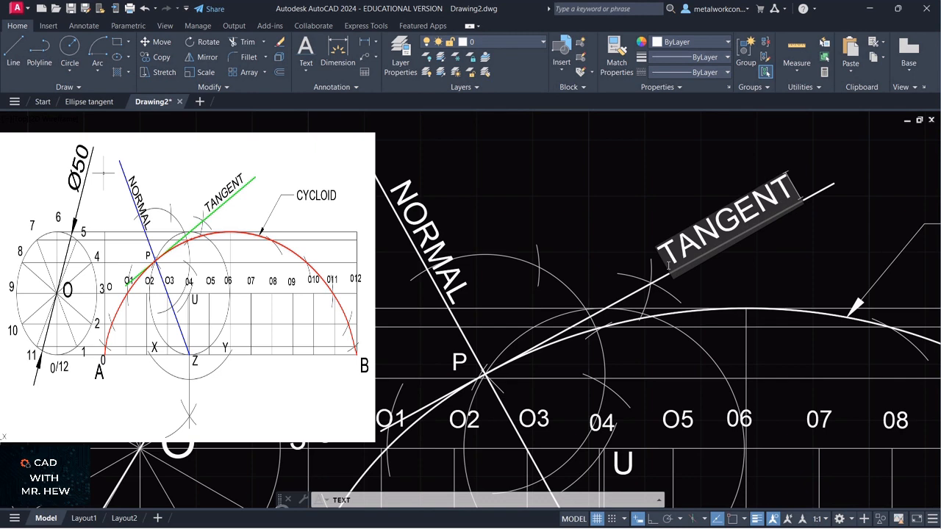
left_click(666, 191)
scroll(628, 176, "down", 5)
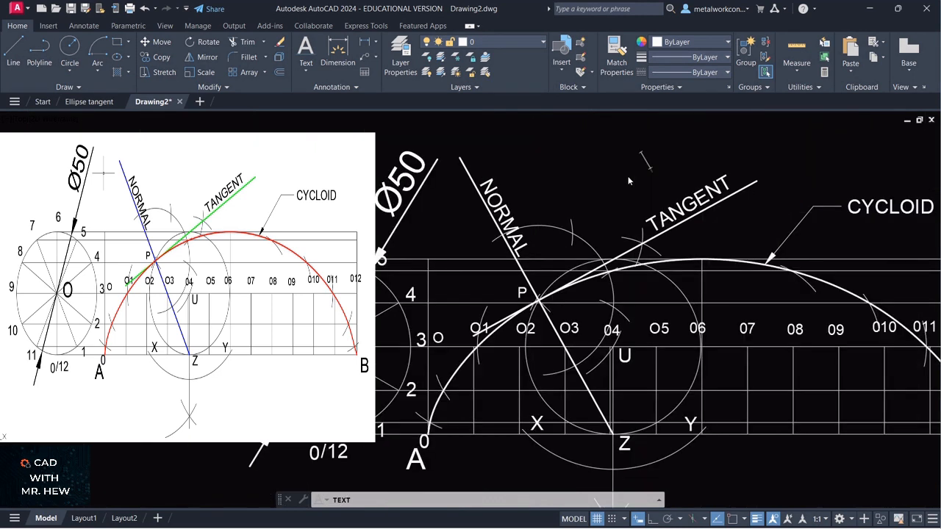
scroll(637, 189, "up", 3)
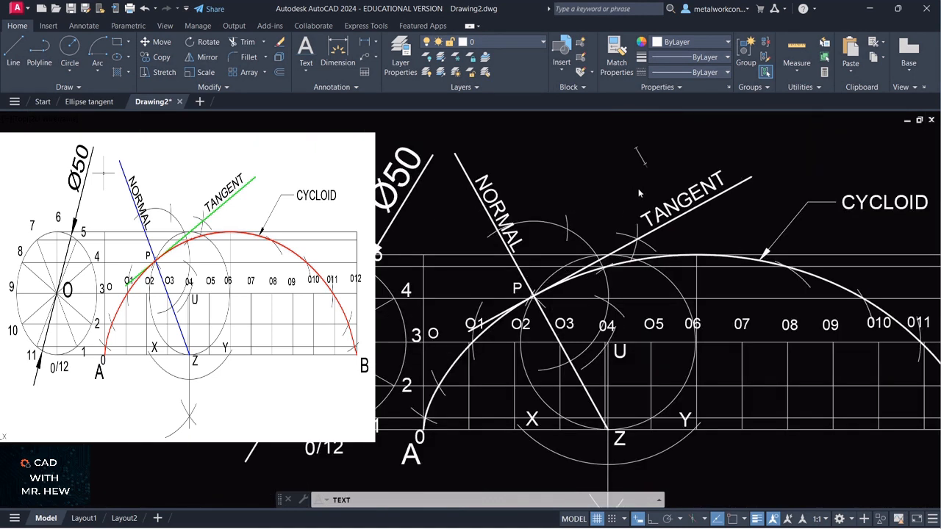
scroll(639, 188, "down", 3)
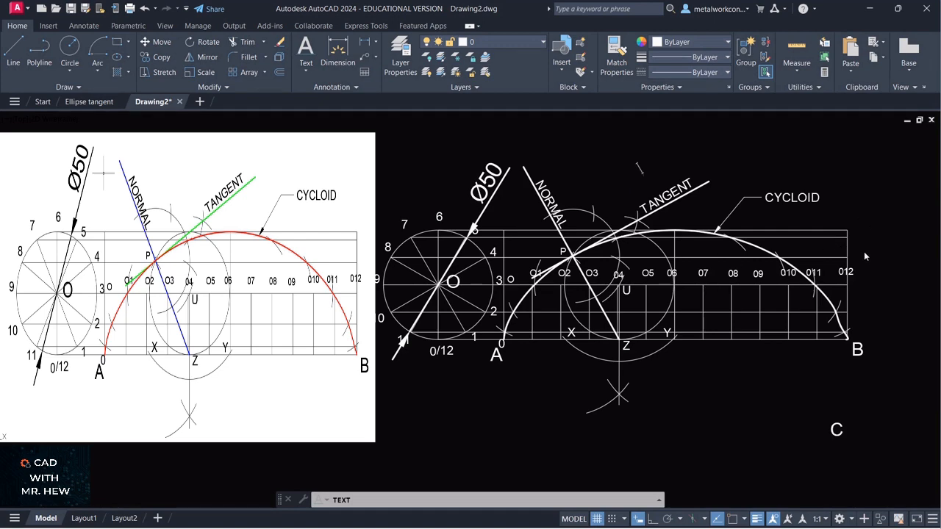
key("Return")
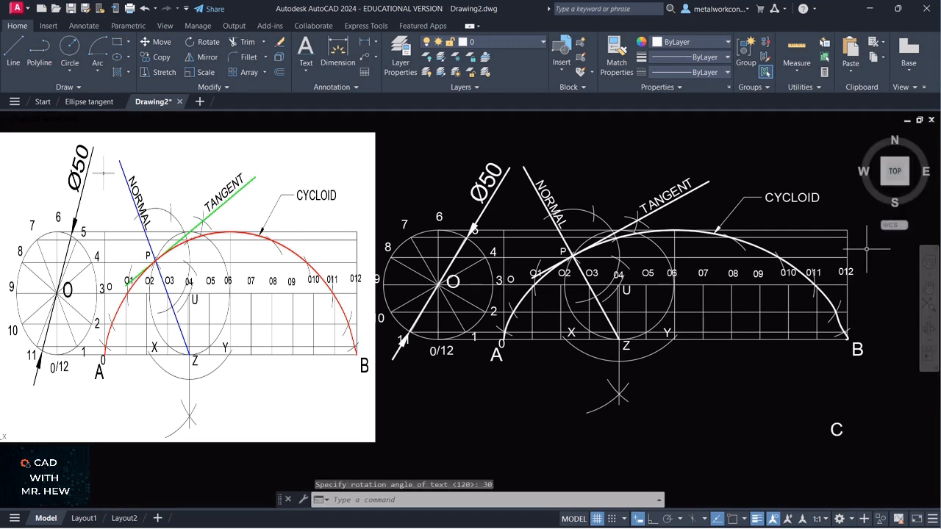
Turn on the const and dimension layers
left_click(929, 288)
mouse_move(892, 301)
left_mouse_down()
mouse_move(919, 344)
mouse_move(898, 343)
left_mouse_up()
left_click_drag(765, 433, 809, 437)
key("Escape")
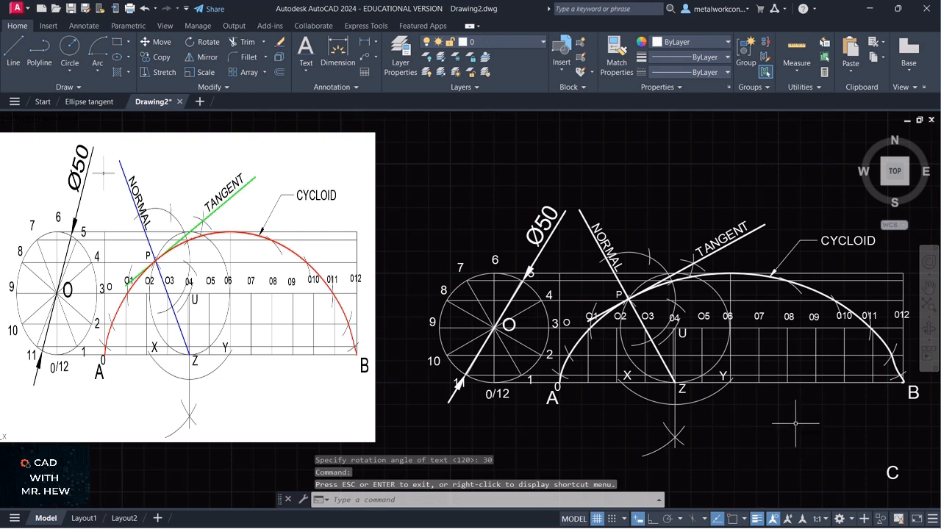
left_click(505, 41)
left_click(452, 85)
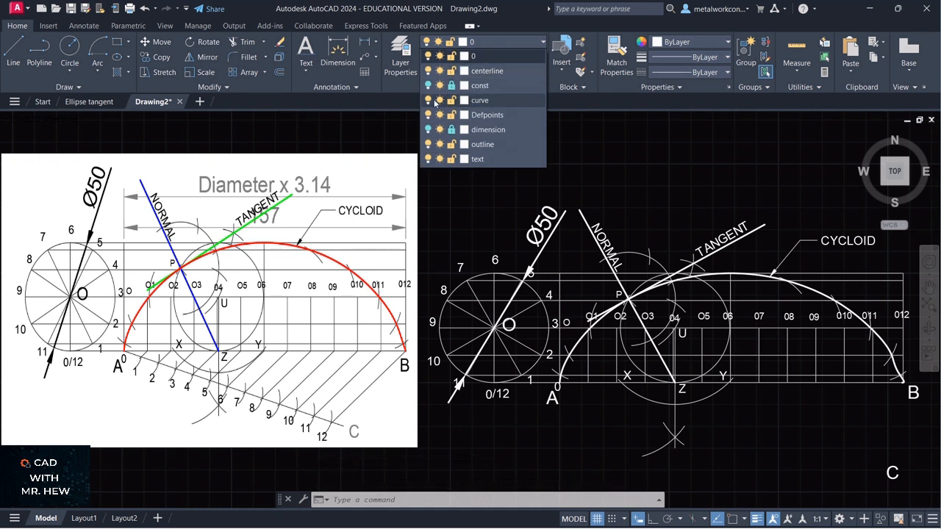
left_click(429, 86)
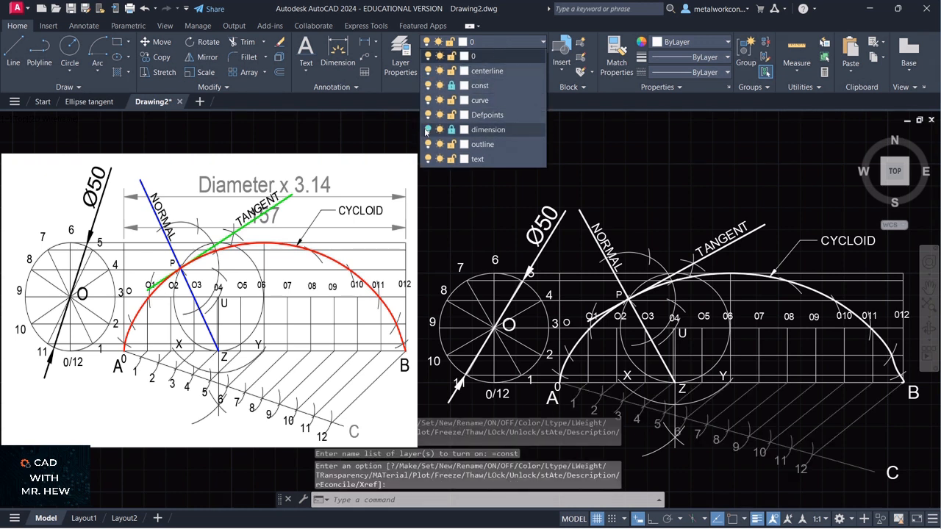
left_click(428, 130)
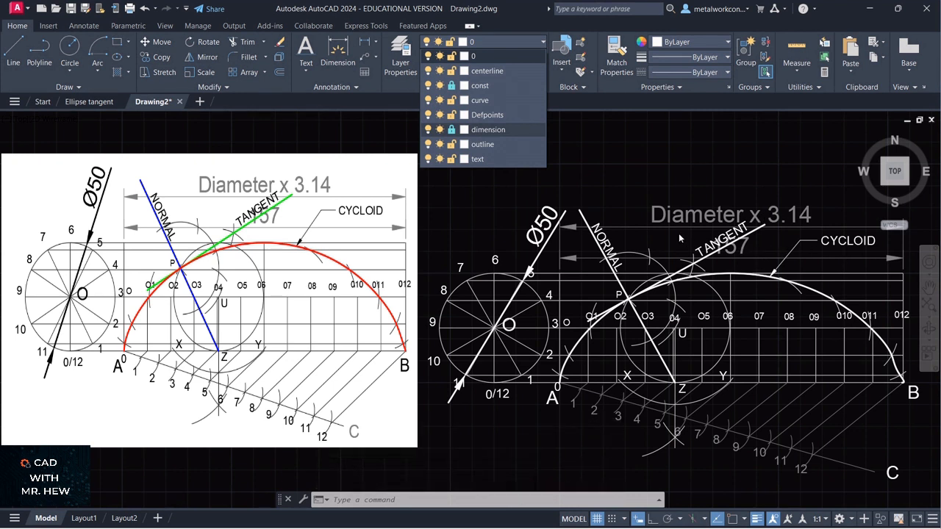
left_click(655, 155)
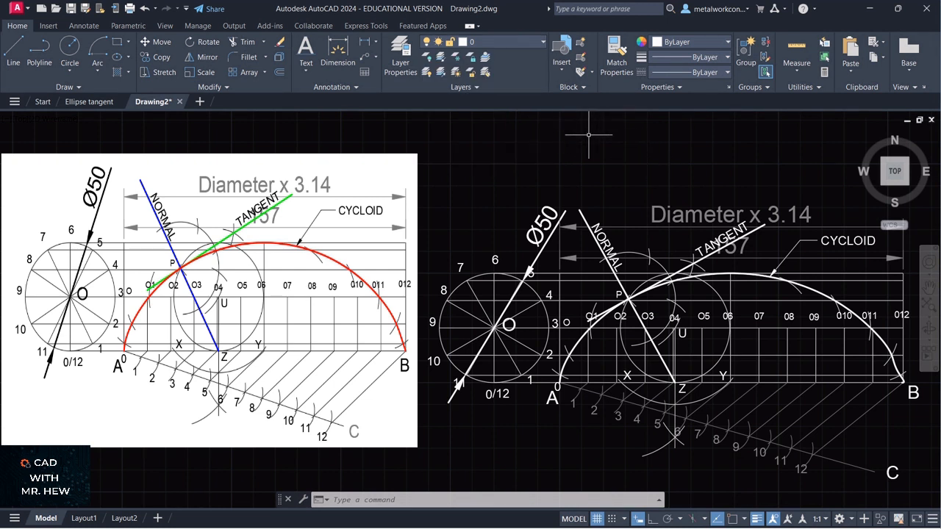
left_click(929, 289)
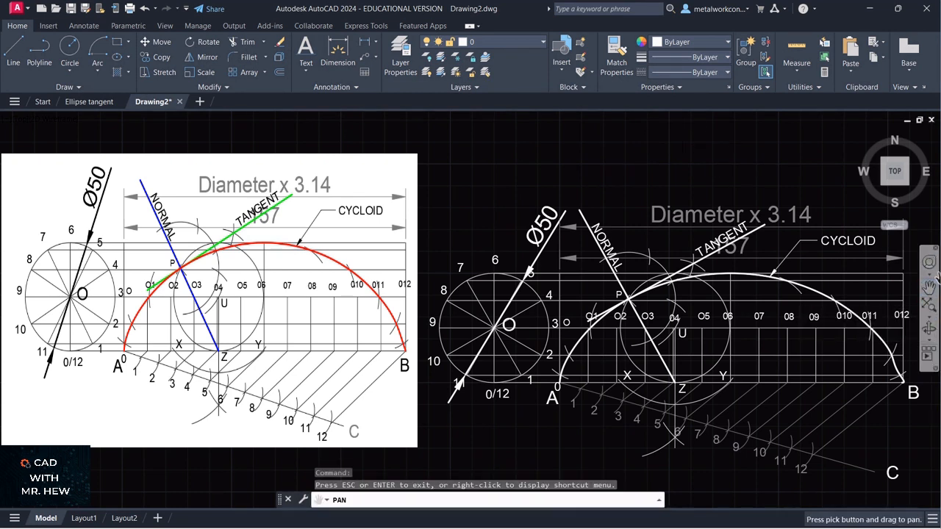
left_click_drag(912, 290, 906, 274)
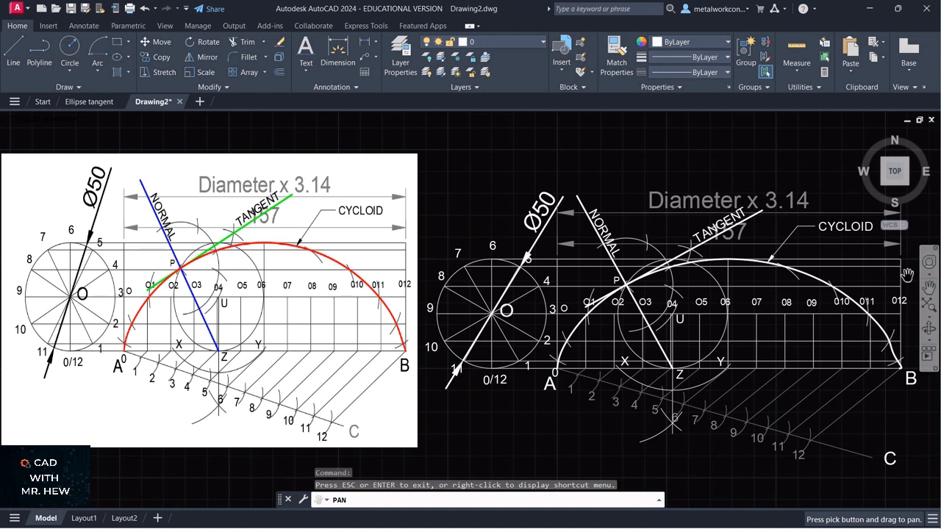